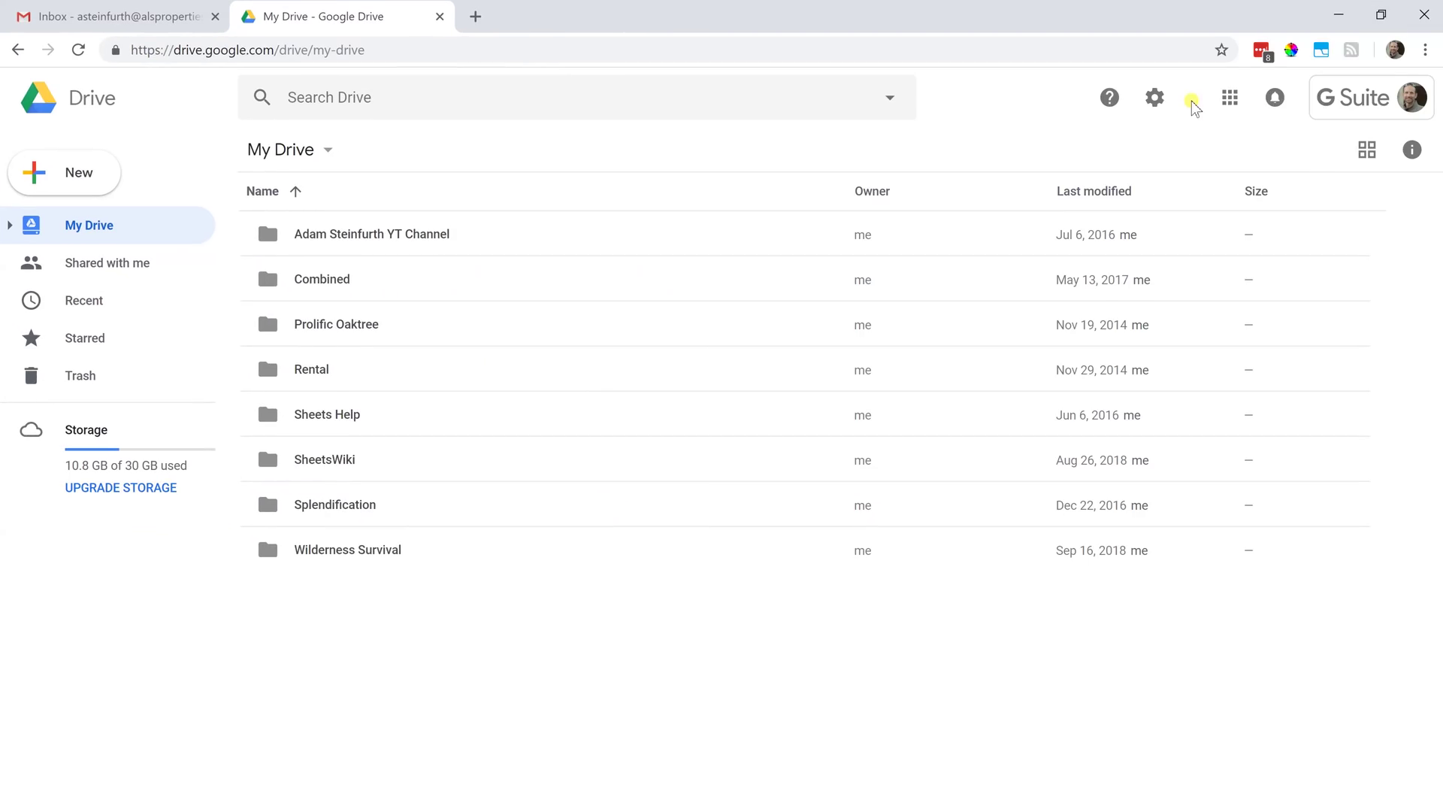
pyautogui.click(1222, 110)
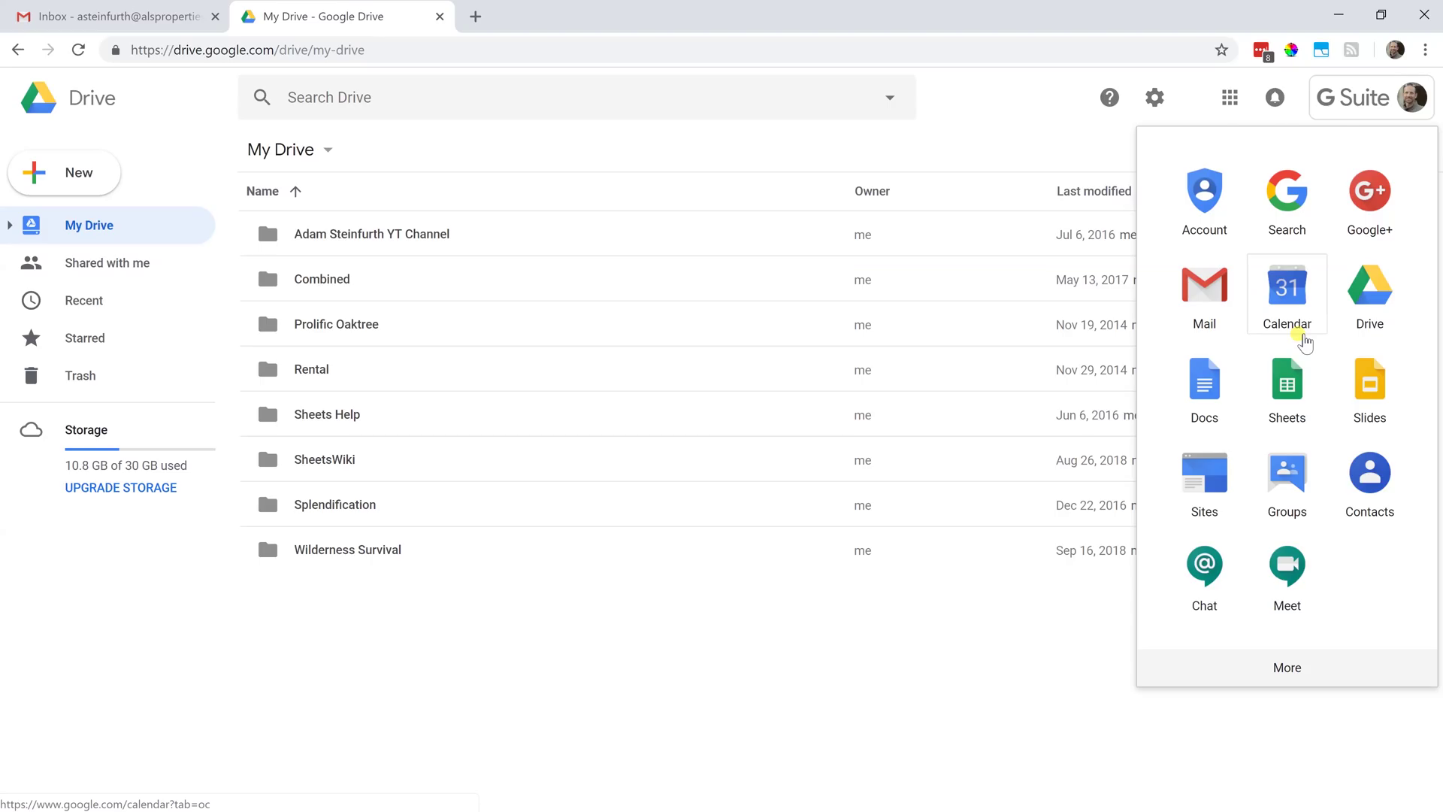
pyautogui.scroll(-1, 1304, 342)
pyautogui.scroll(-2, 1303, 344)
pyautogui.scroll(-1, 1303, 344)
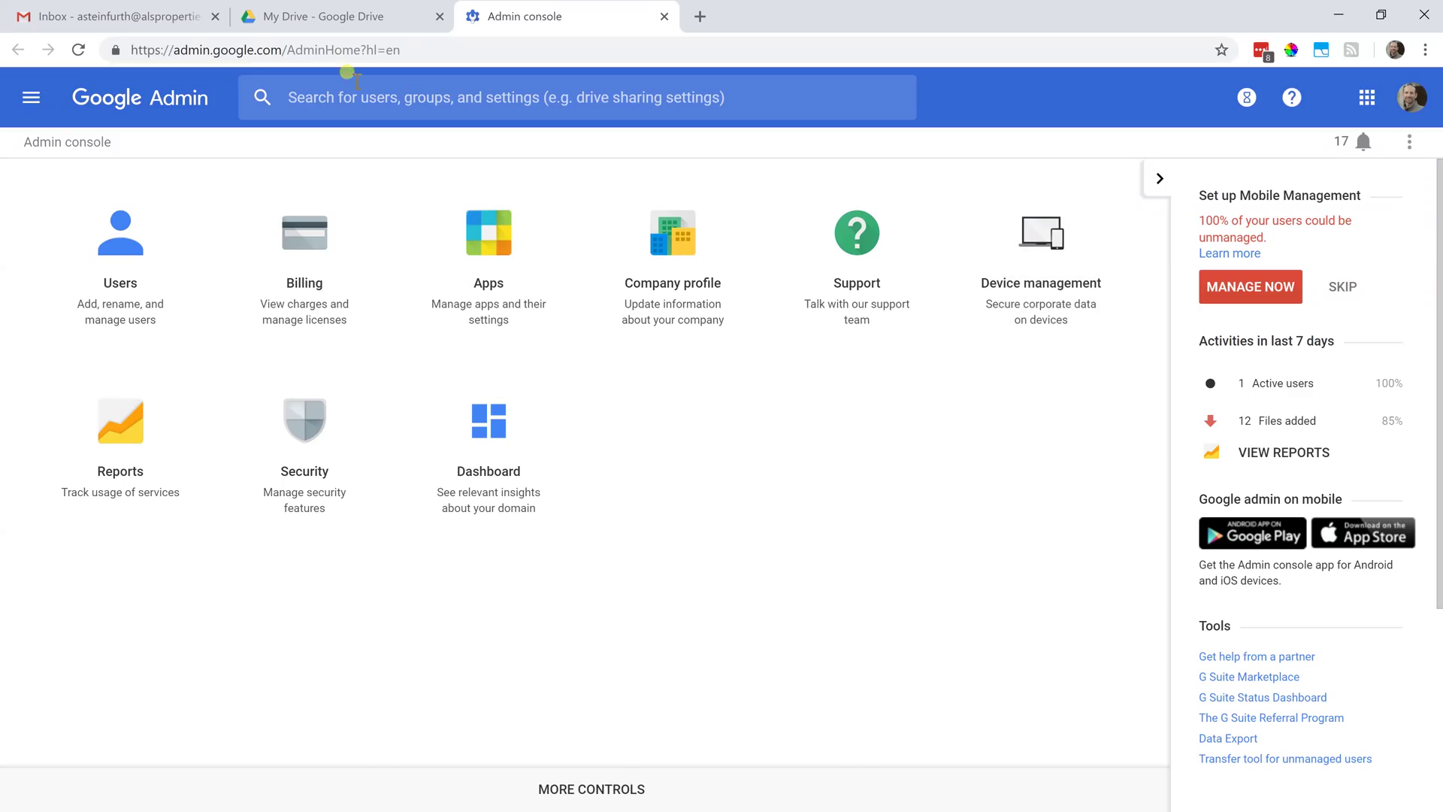
# - Show the G Suite Gmail inbox and the free account's Gmail inbox side by side
pyautogui.click(128, 23)
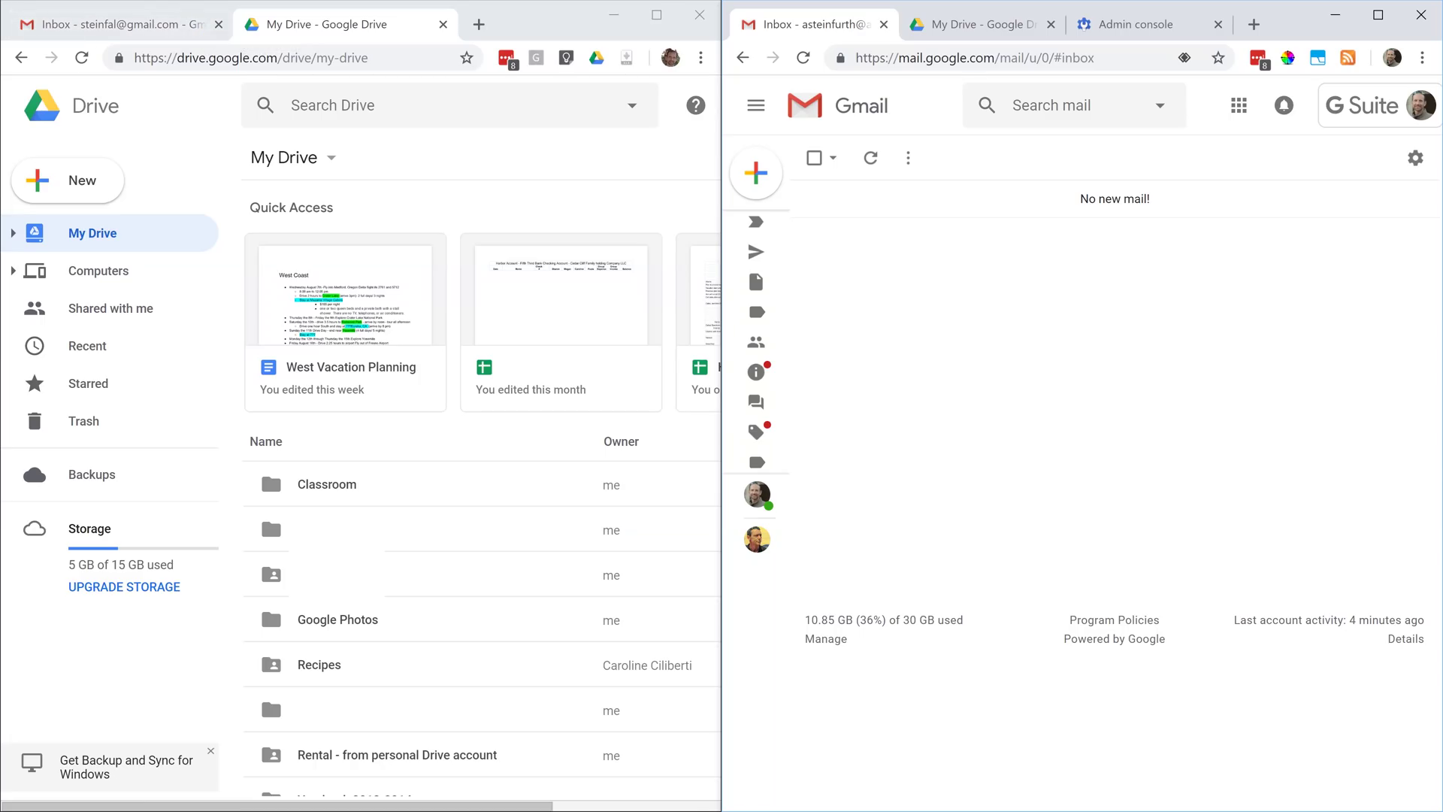
pyautogui.click(109, 25)
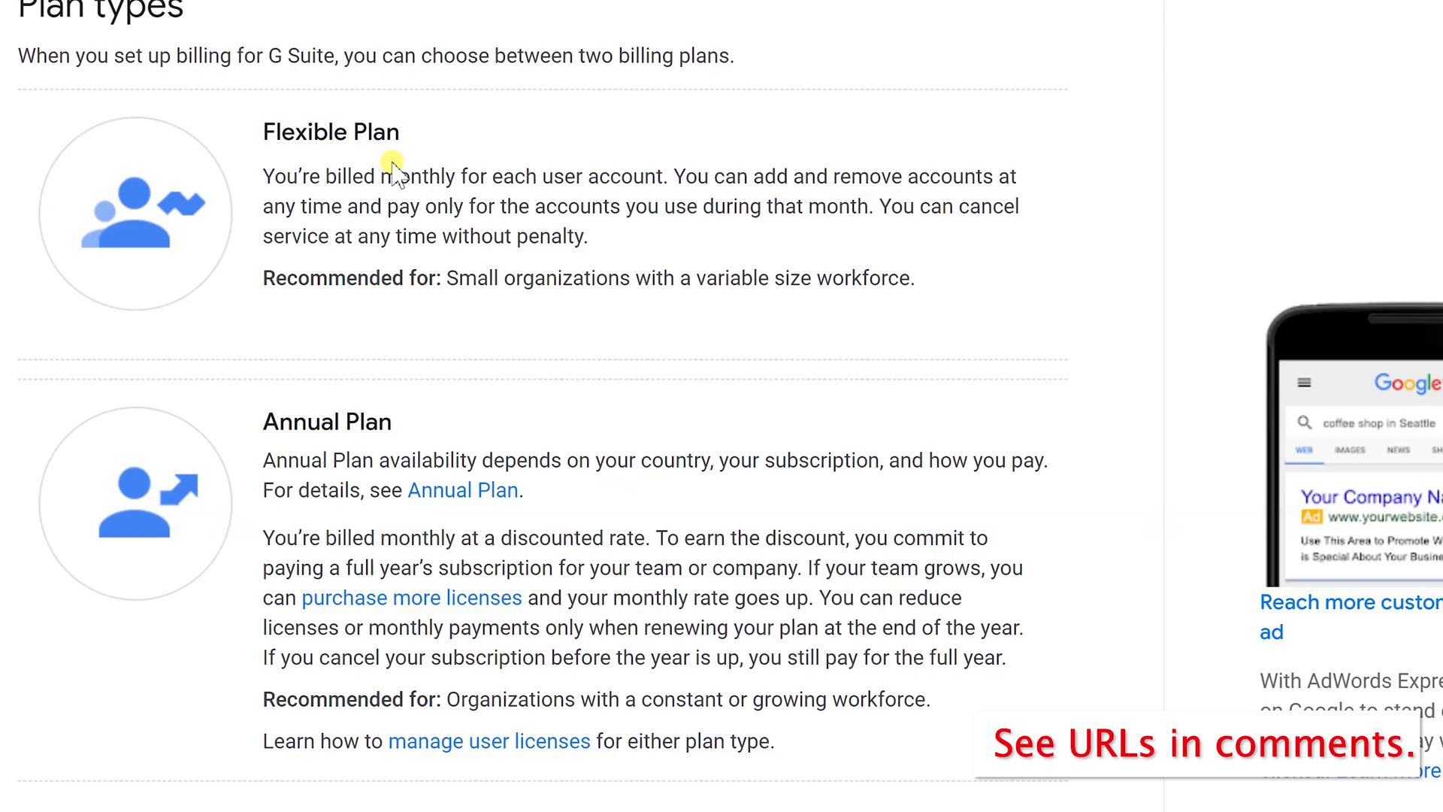
pyautogui.scroll(-1, 394, 172)
pyautogui.scroll(-2, 393, 171)
pyautogui.scroll(-2, 393, 171)
pyautogui.scroll(-2, 394, 172)
pyautogui.scroll(-2, 393, 172)
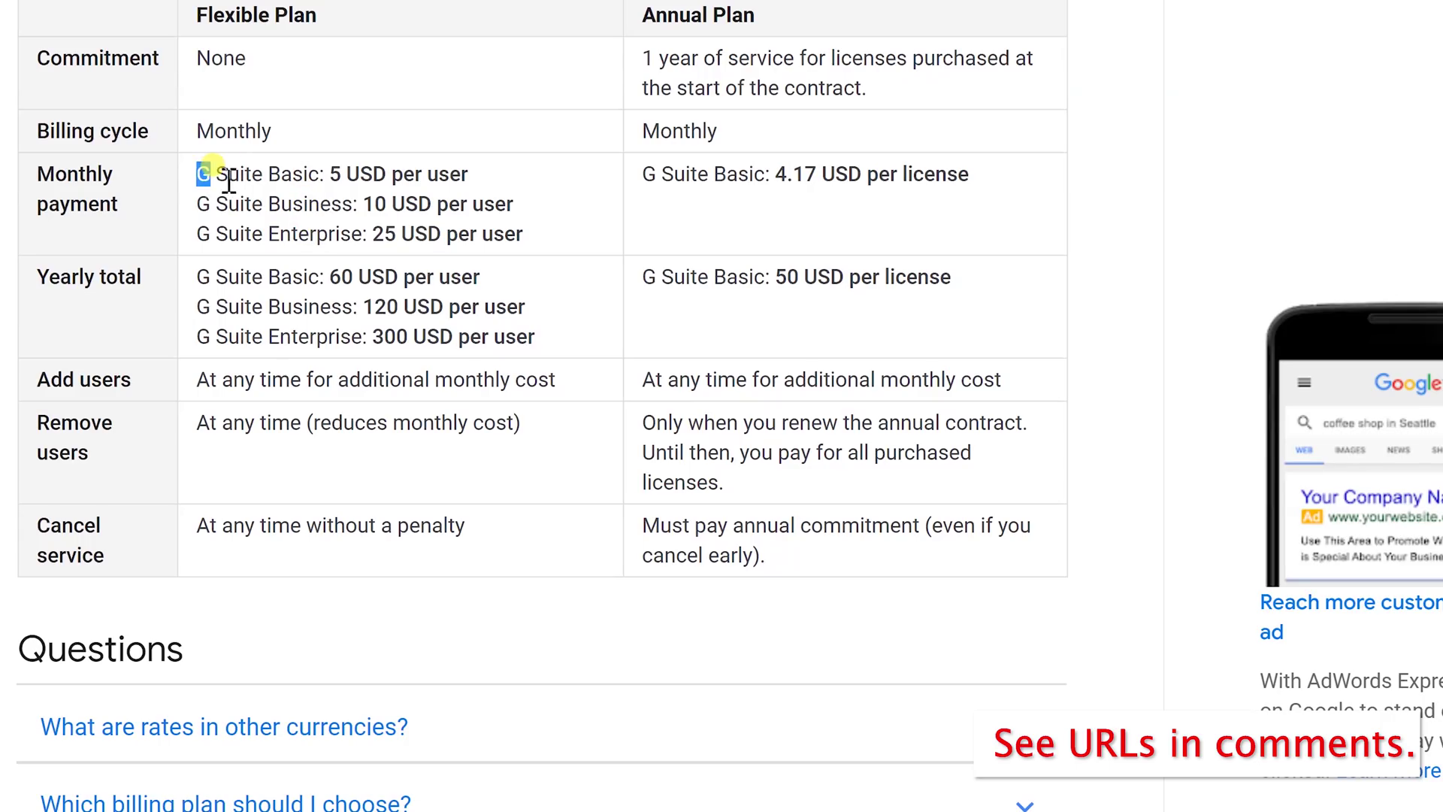
# - Highlight the G Suite Basic price of 5 USD per user in the pricing table
pyautogui.moveTo(245, 183)
pyautogui.mouseDown()
pyautogui.moveTo(473, 182)
pyautogui.moveTo(305, 169)
pyautogui.moveTo(200, 181)
pyautogui.mouseUp()
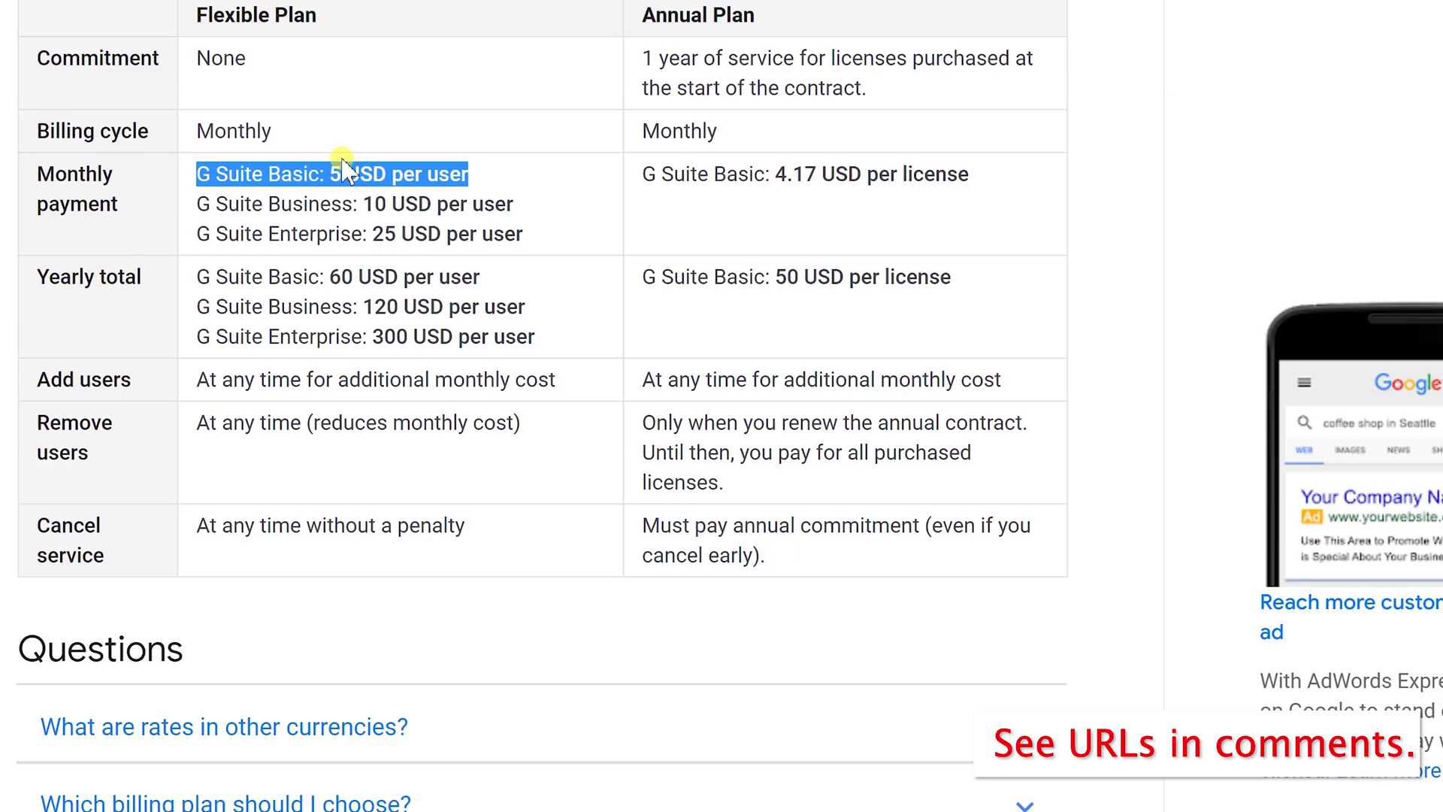
pyautogui.scroll(-1, 338, 161)
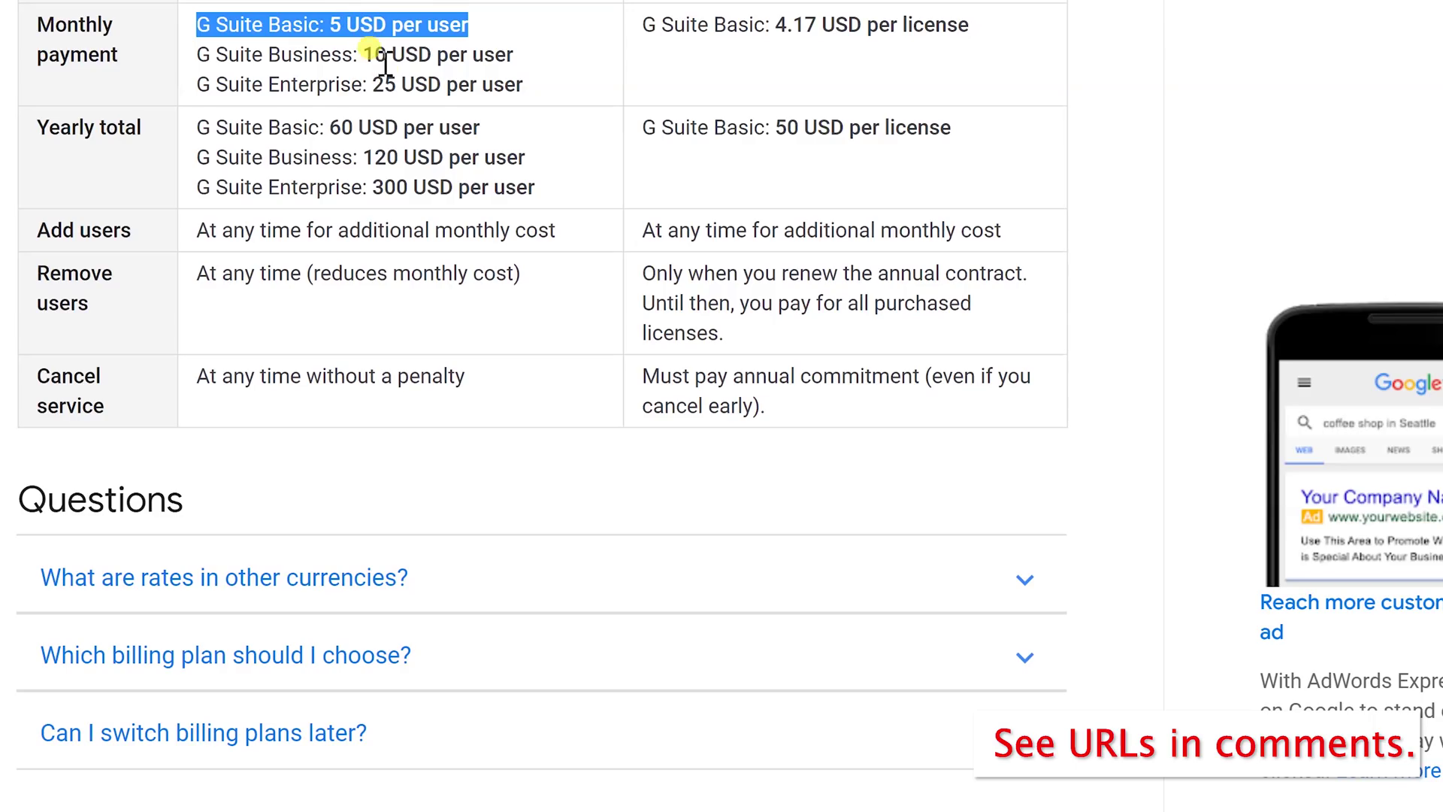
pyautogui.scroll(-2, 388, 88)
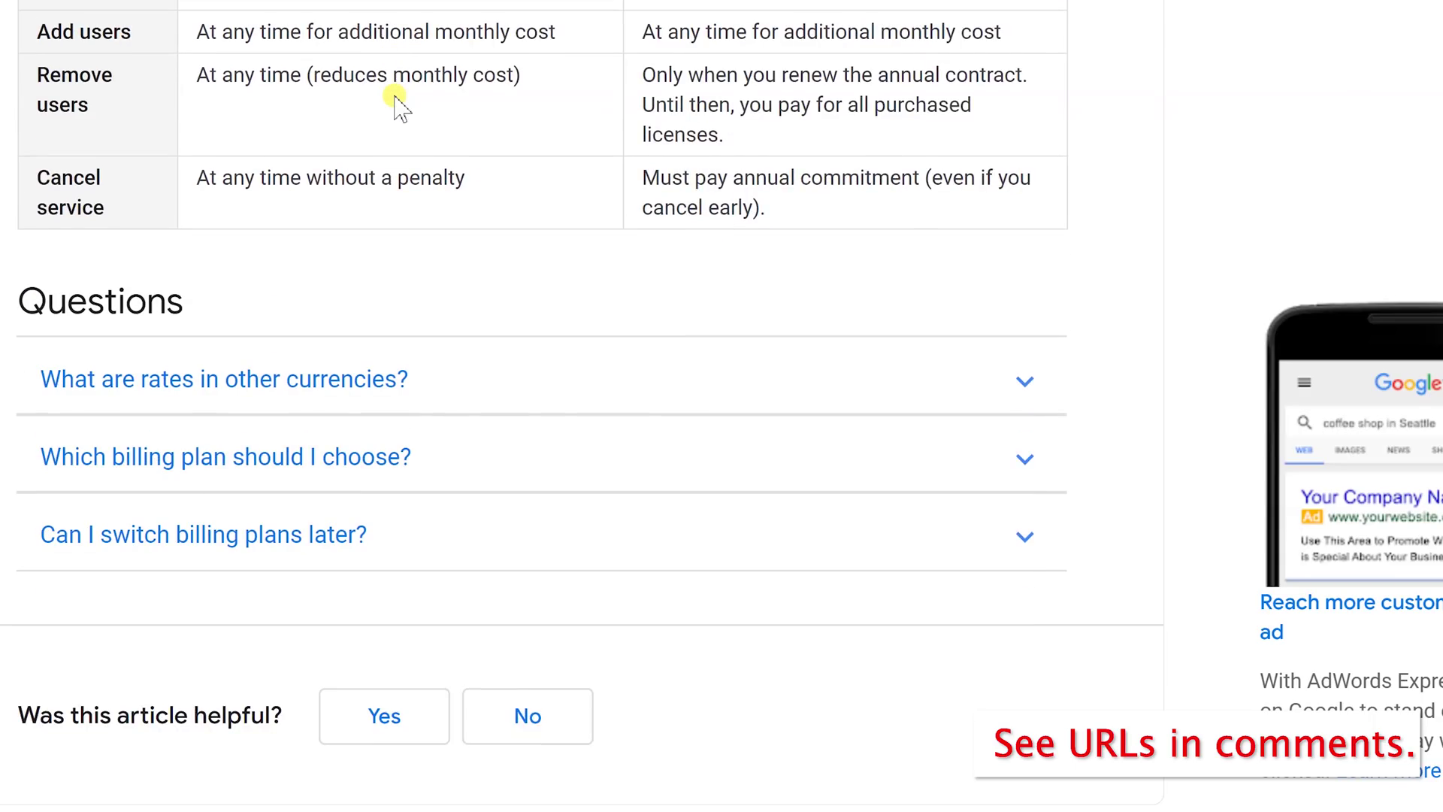
pyautogui.scroll(1, 394, 102)
pyautogui.scroll(2, 395, 102)
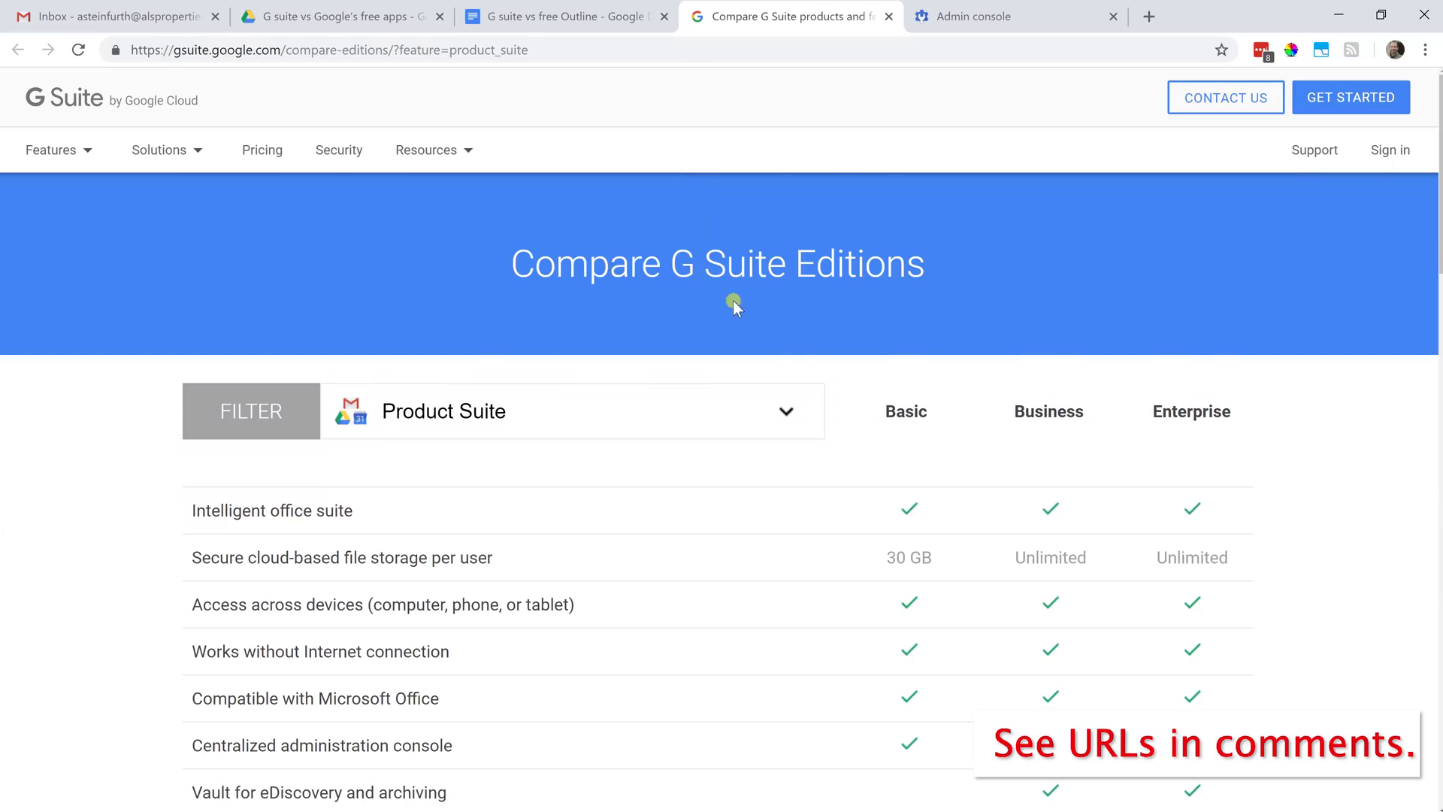
pyautogui.scroll(-2, 796, 344)
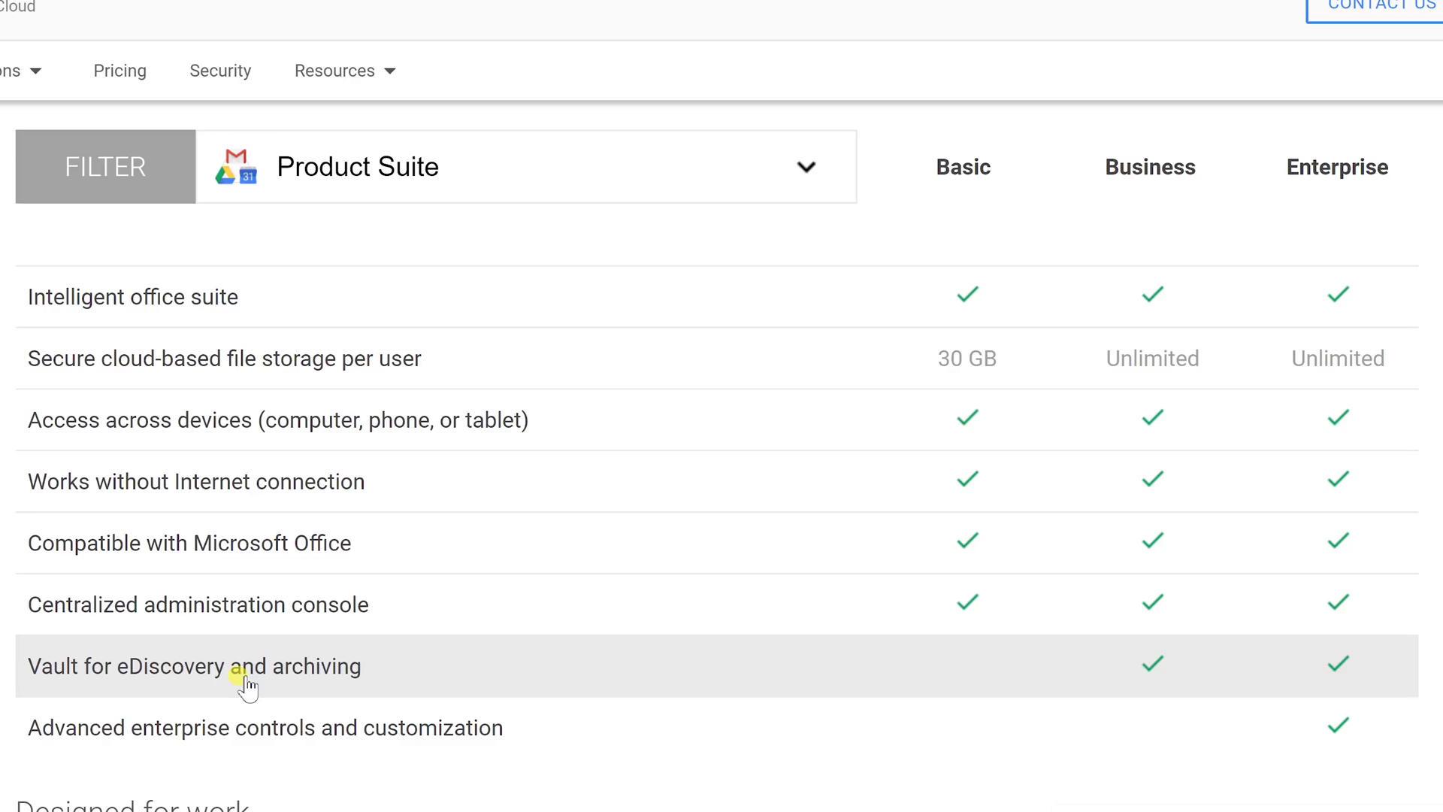
pyautogui.scroll(-1, 231, 665)
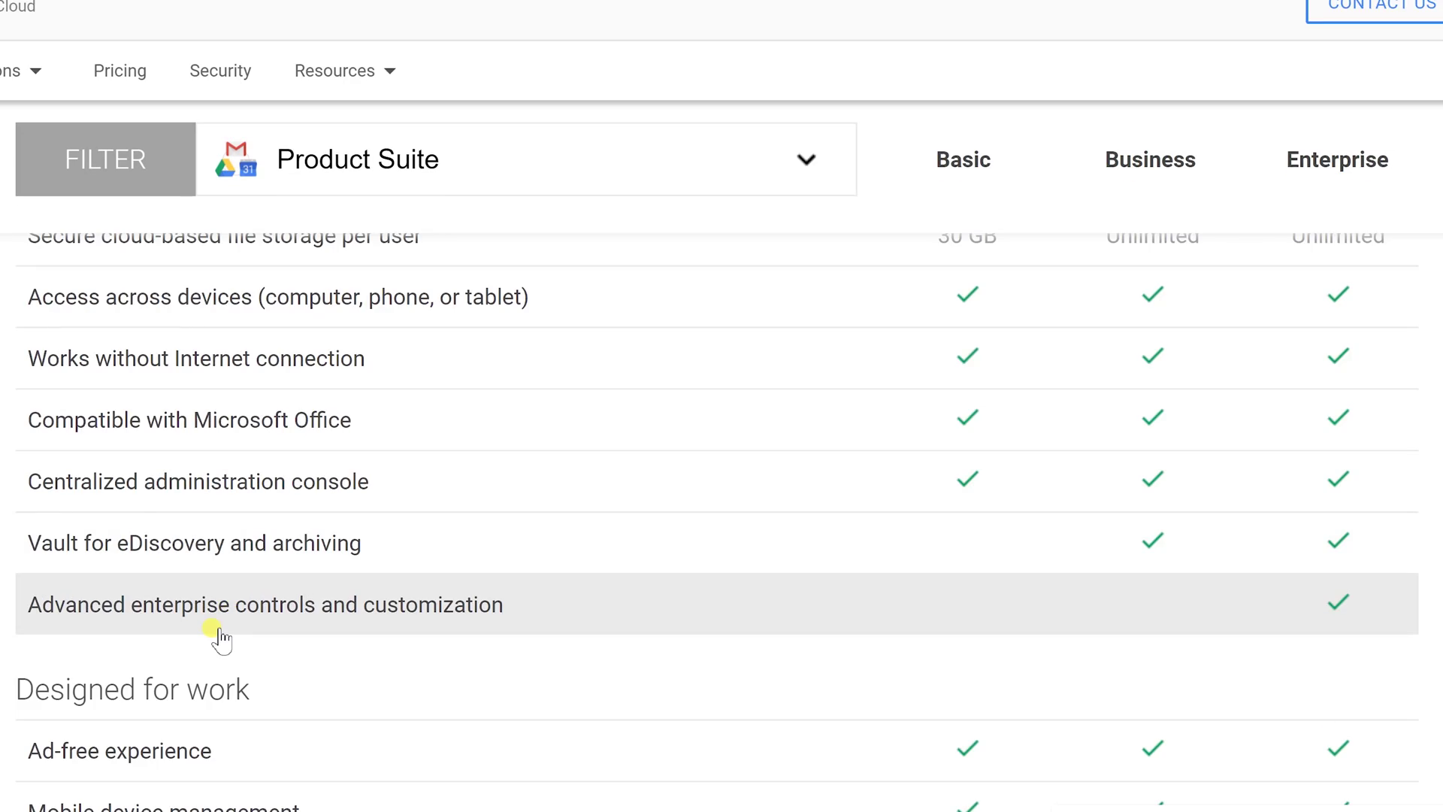
pyautogui.scroll(-3, 220, 638)
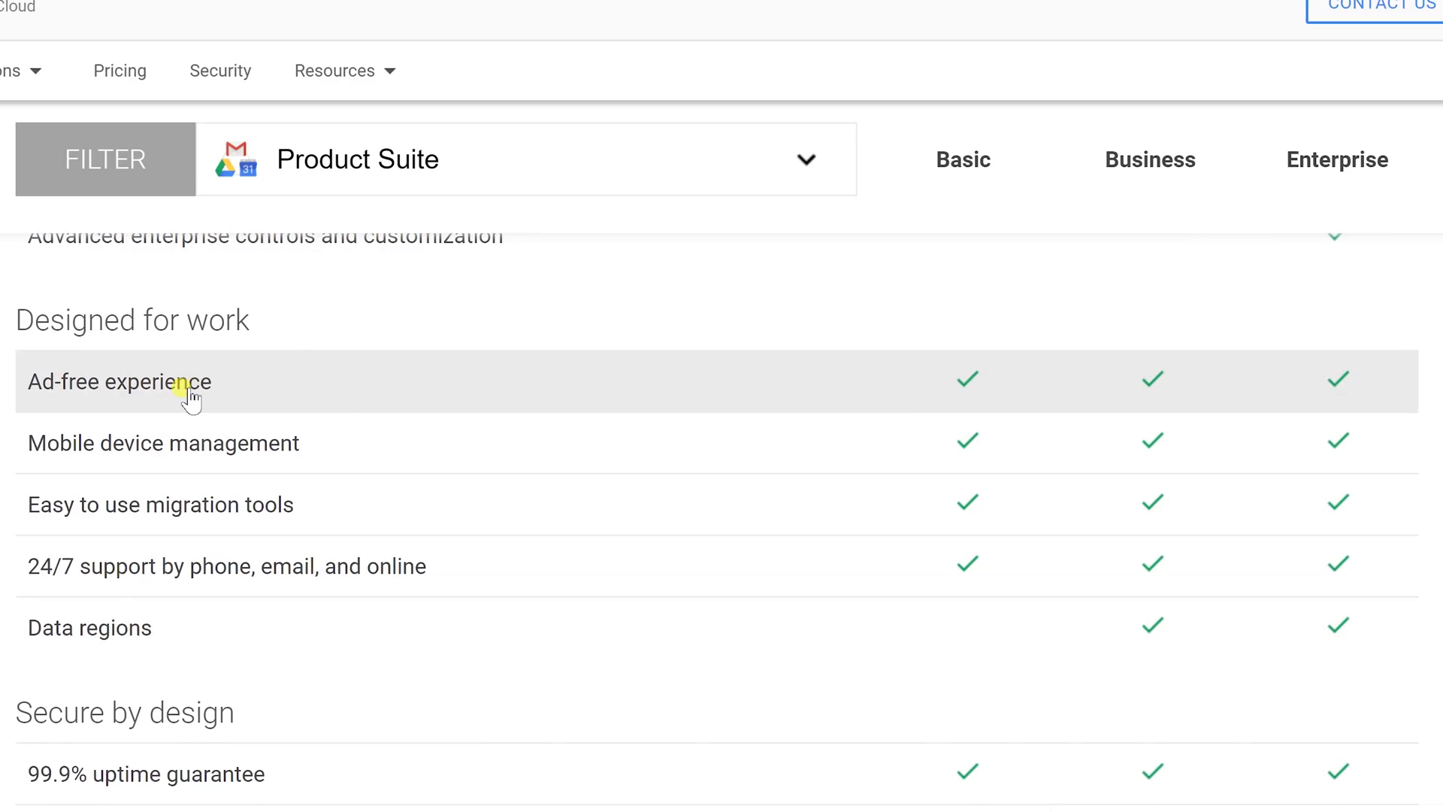
pyautogui.scroll(1, 189, 396)
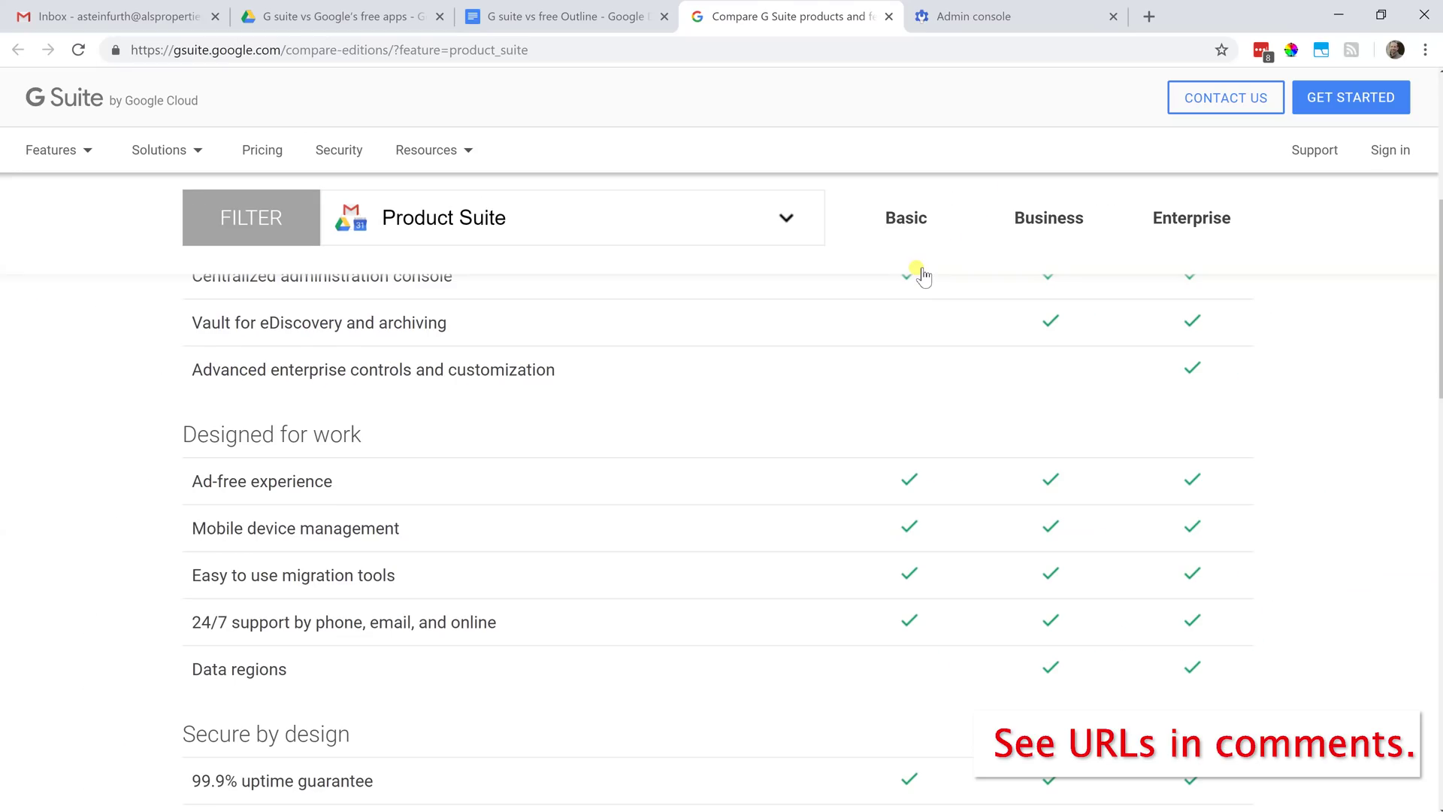
pyautogui.scroll(4, 921, 275)
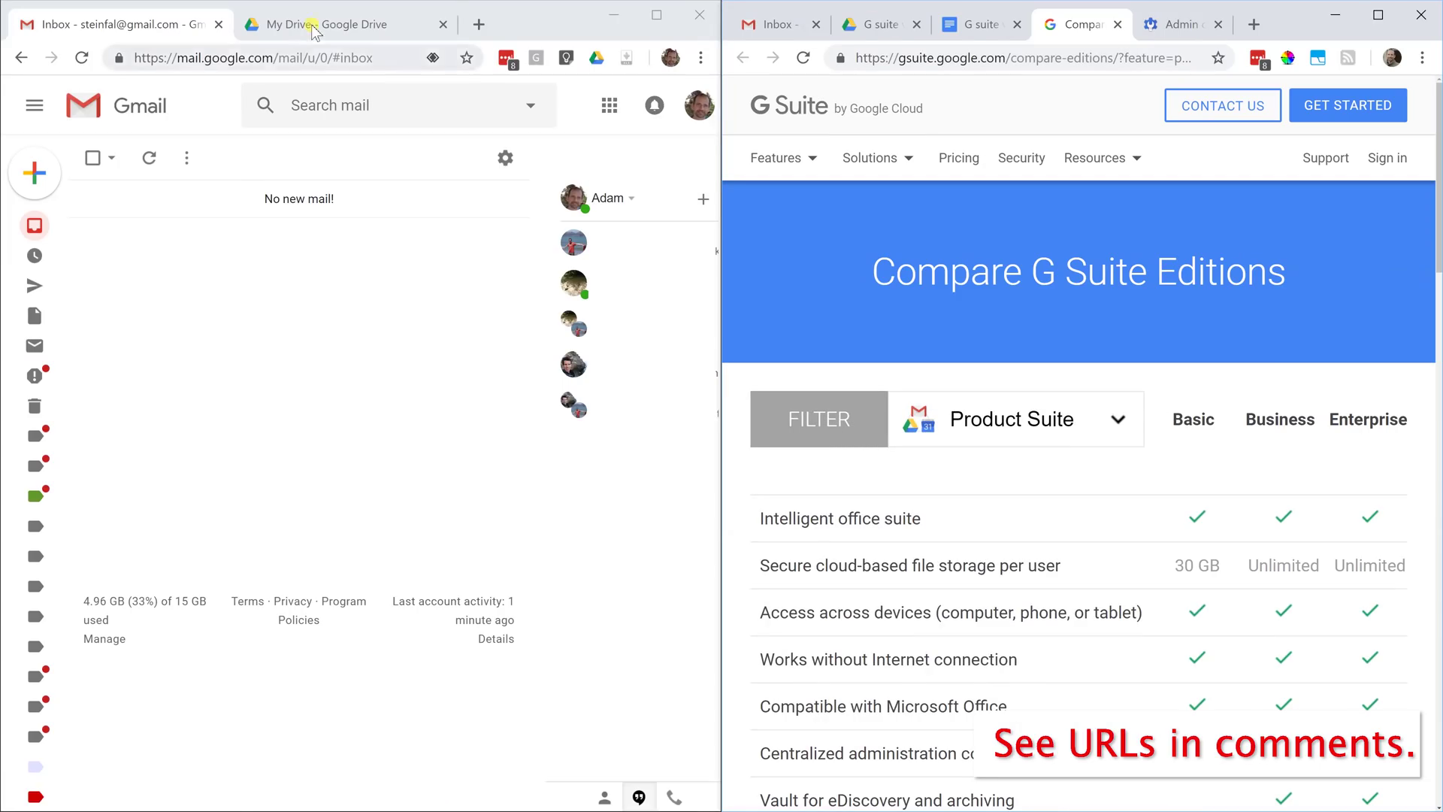
# - Show the free account's My Drive on the left beside the G Suite comparison window
pyautogui.click(315, 33)
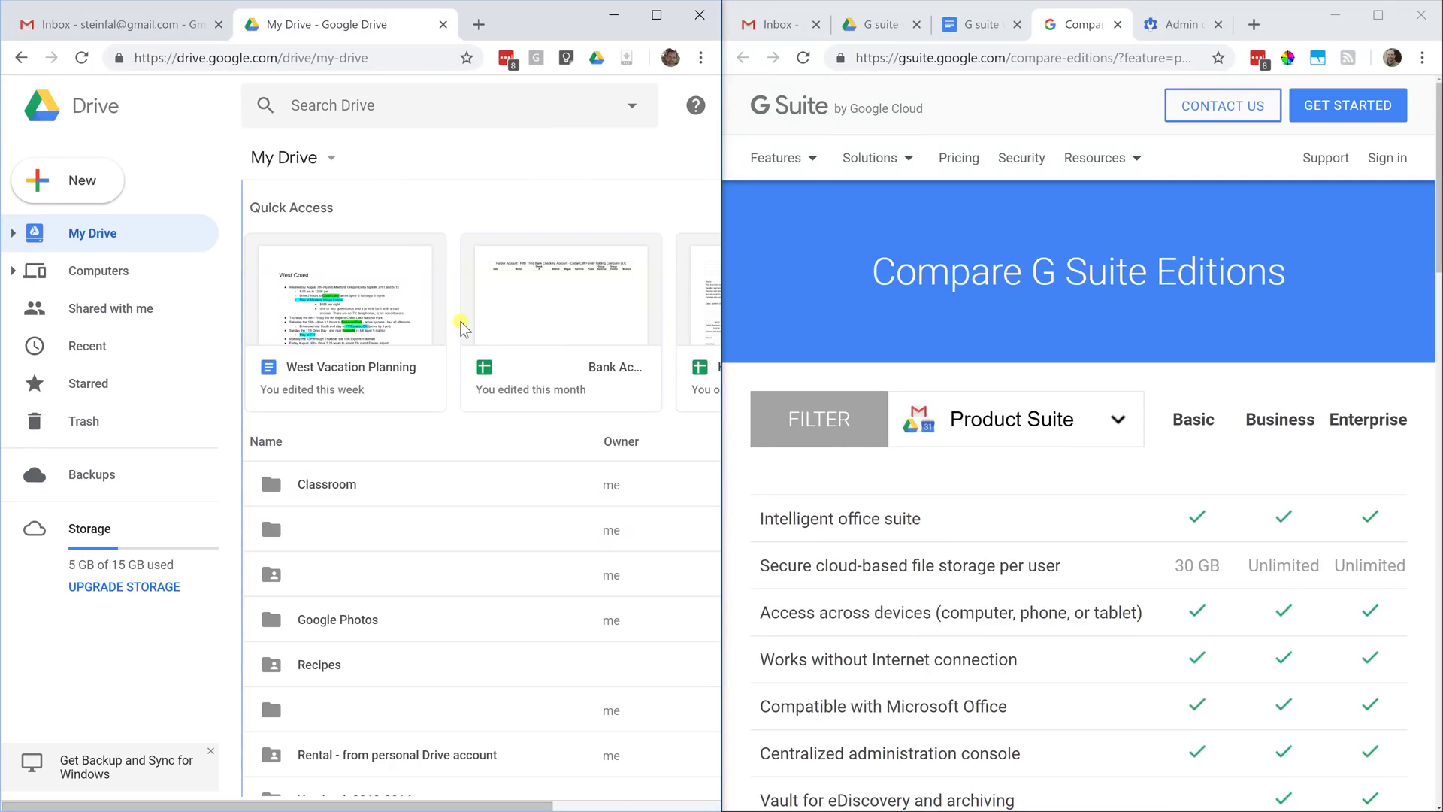
pyautogui.click(1001, 459)
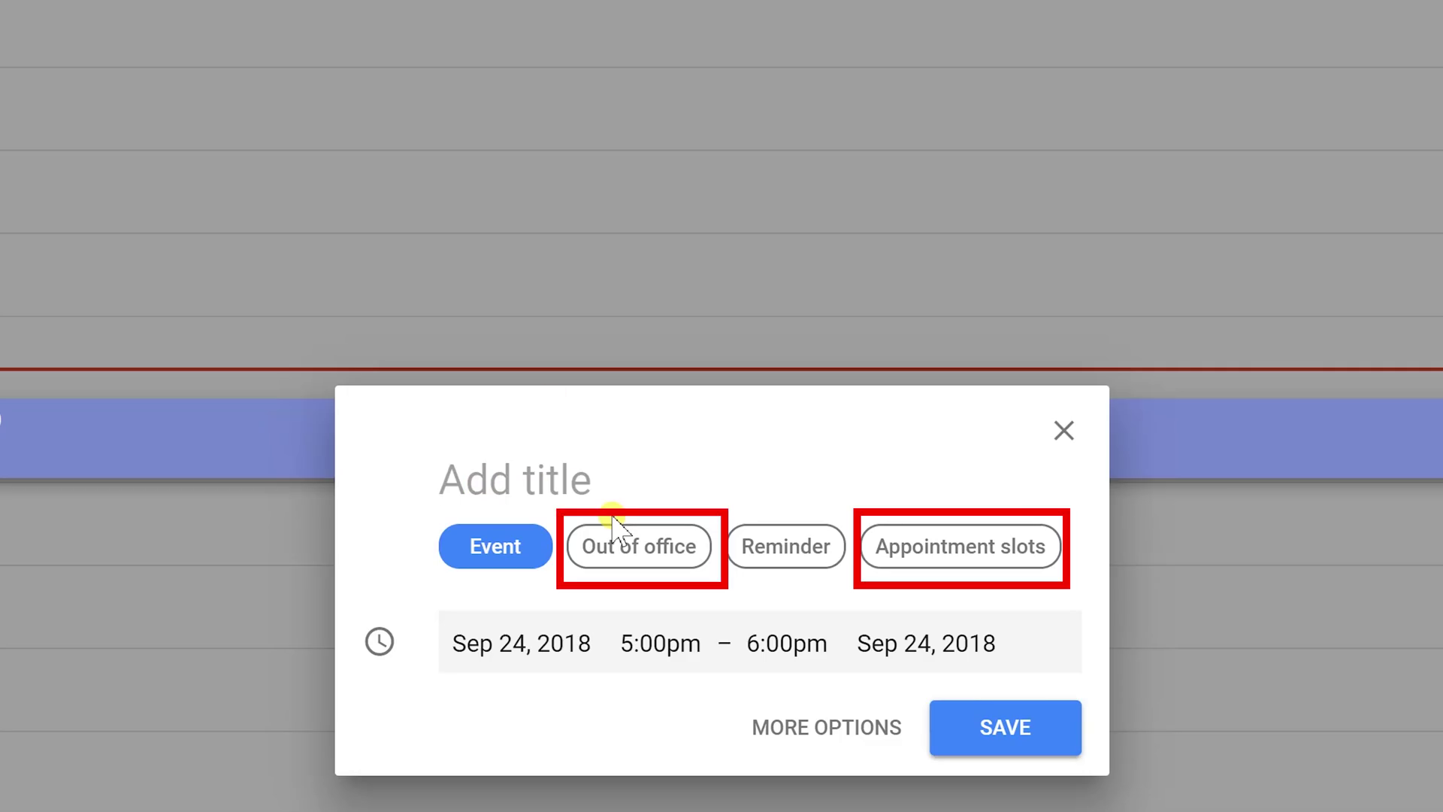
# - Save the Sep 24, 5–6pm entry as 30-minute appointment slots and view their details
pyautogui.click(1007, 553)
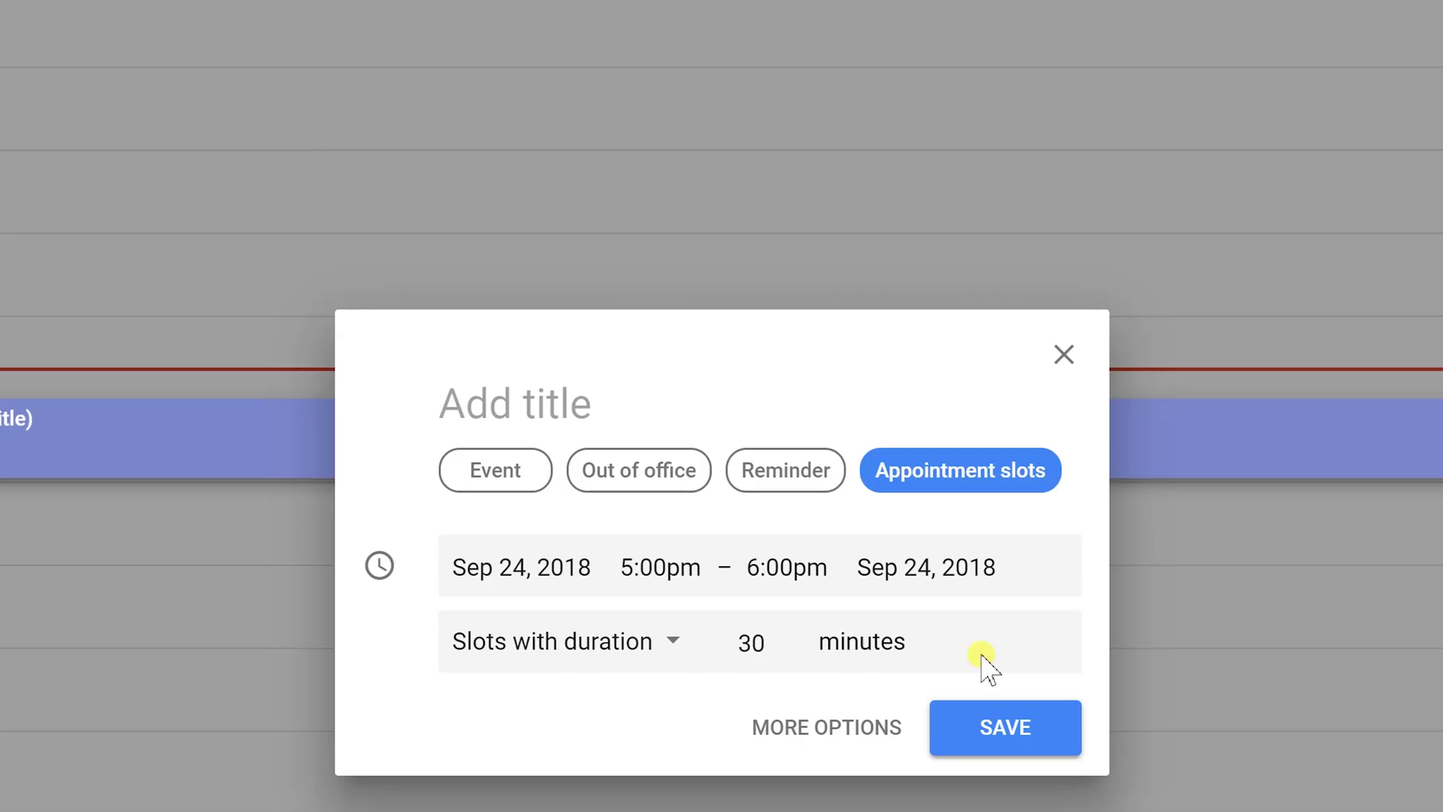
pyautogui.click(976, 725)
pyautogui.click(561, 442)
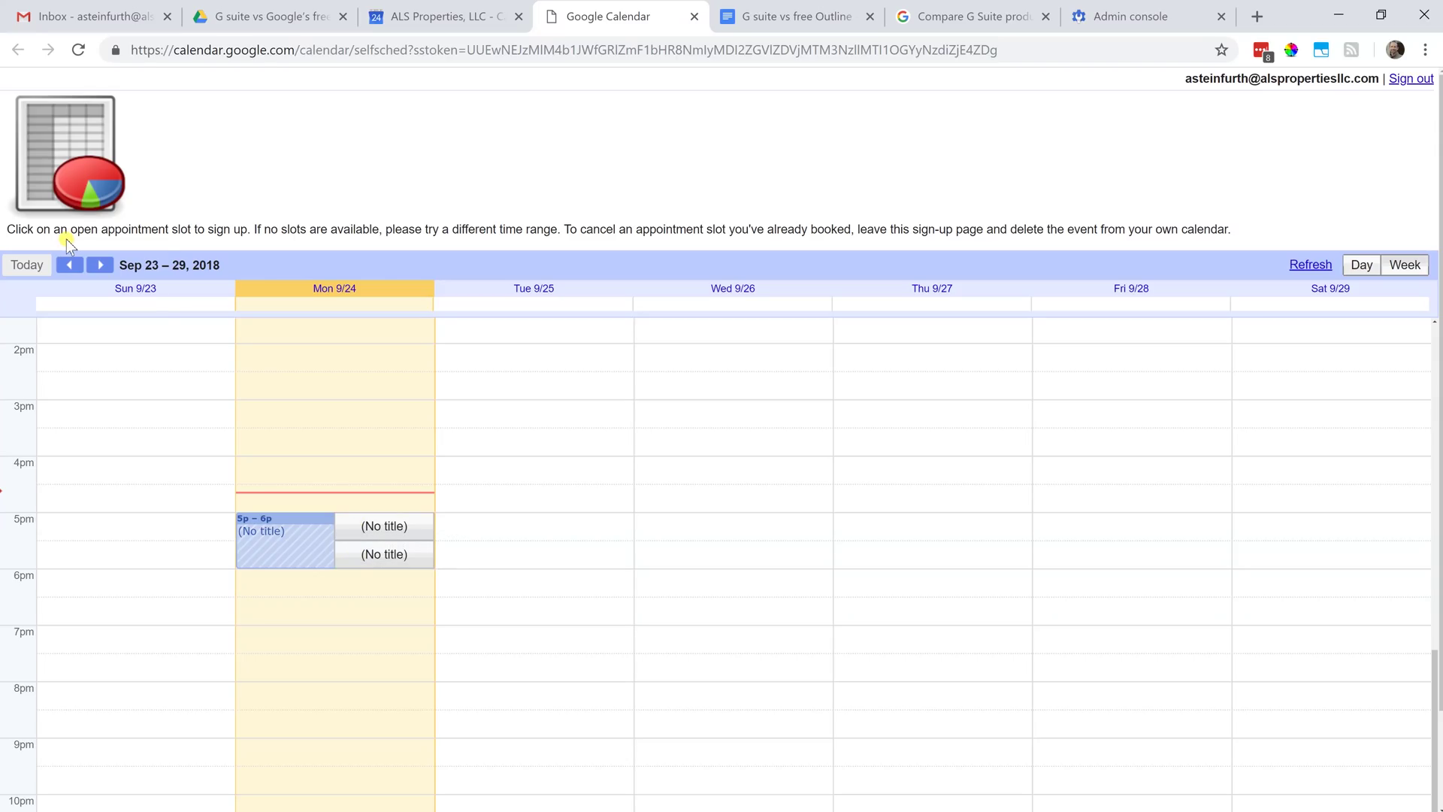
# - Create a new document from the MLA Report template and show its link-sharing access options
pyautogui.hotkey('ctrl', 'w')
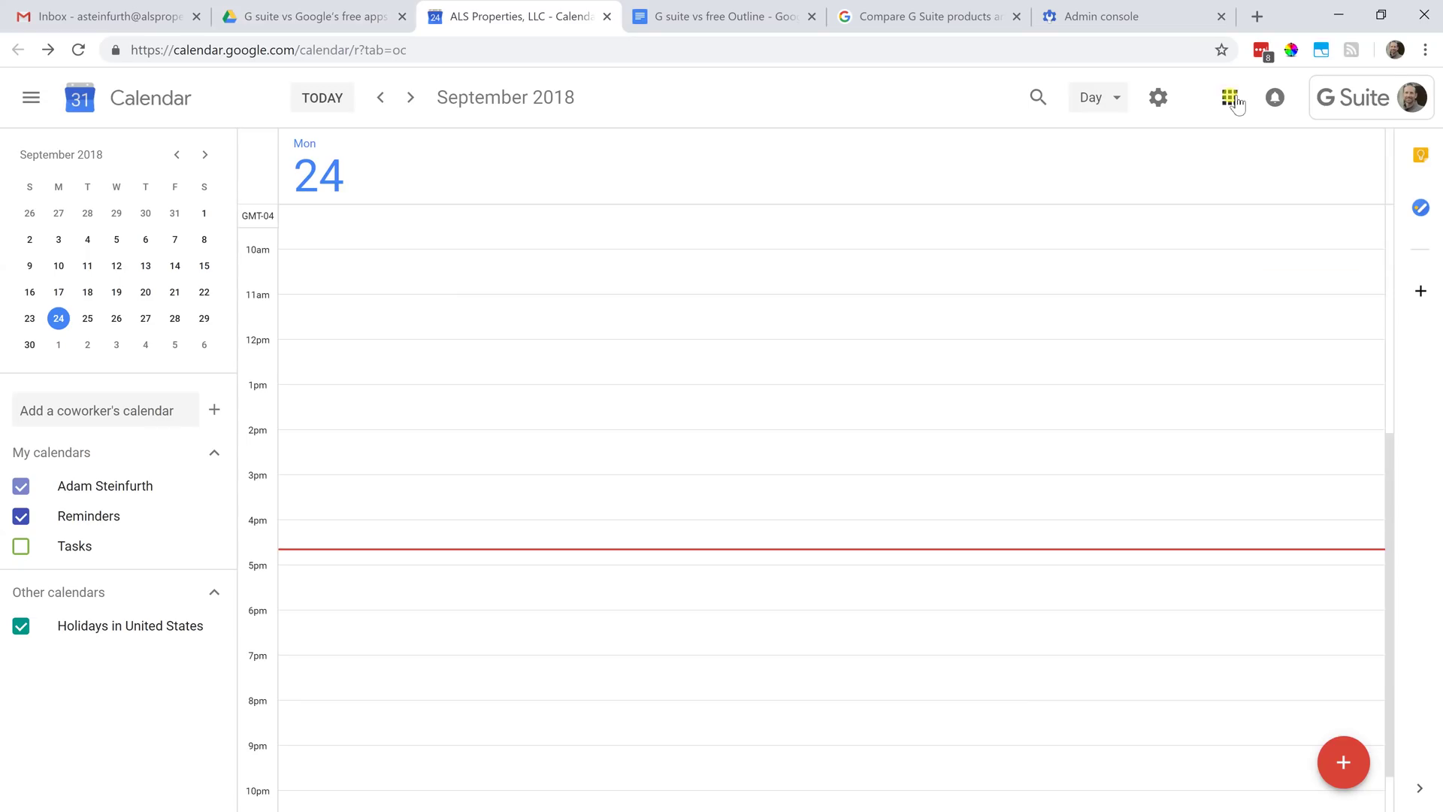
pyautogui.click(1230, 99)
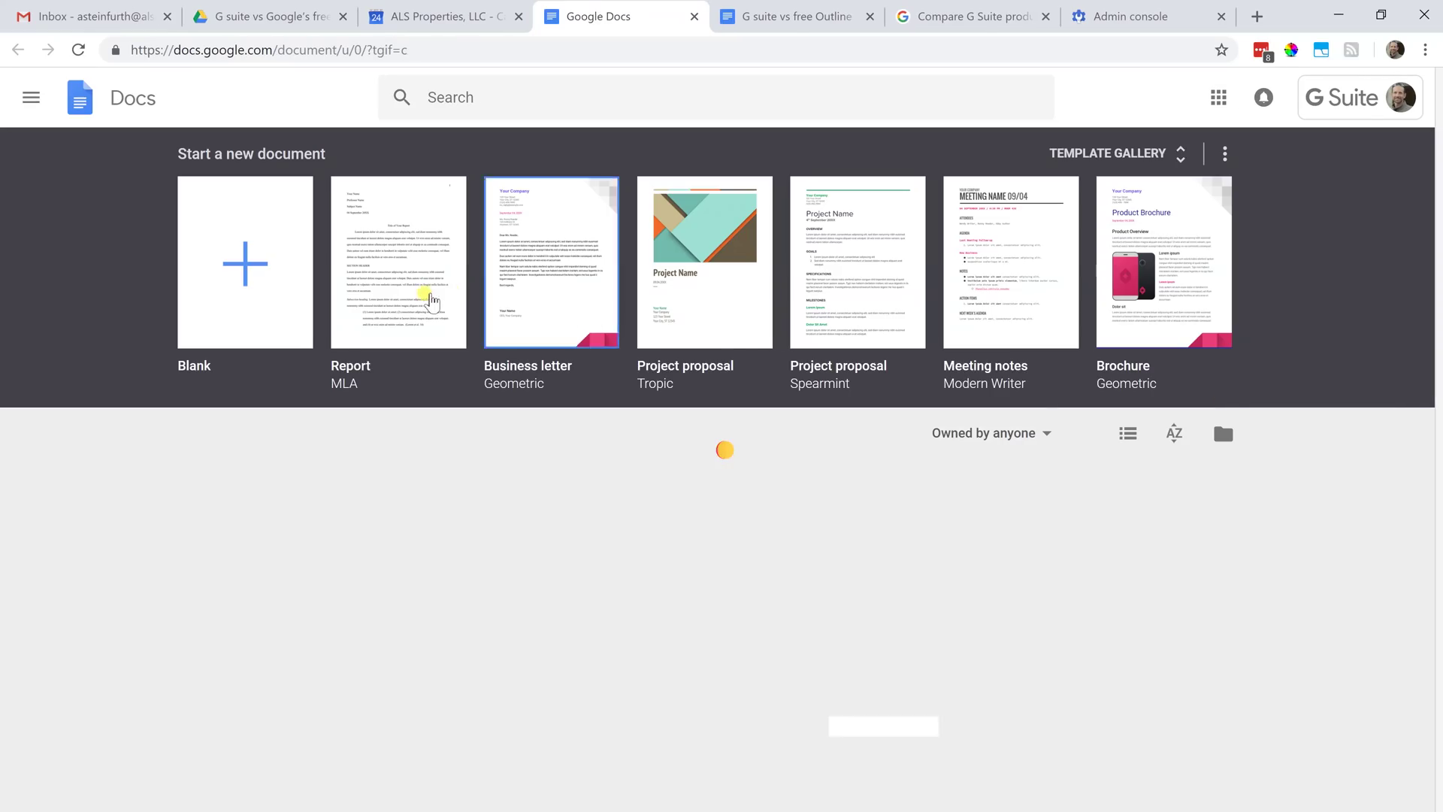
pyautogui.click(429, 301)
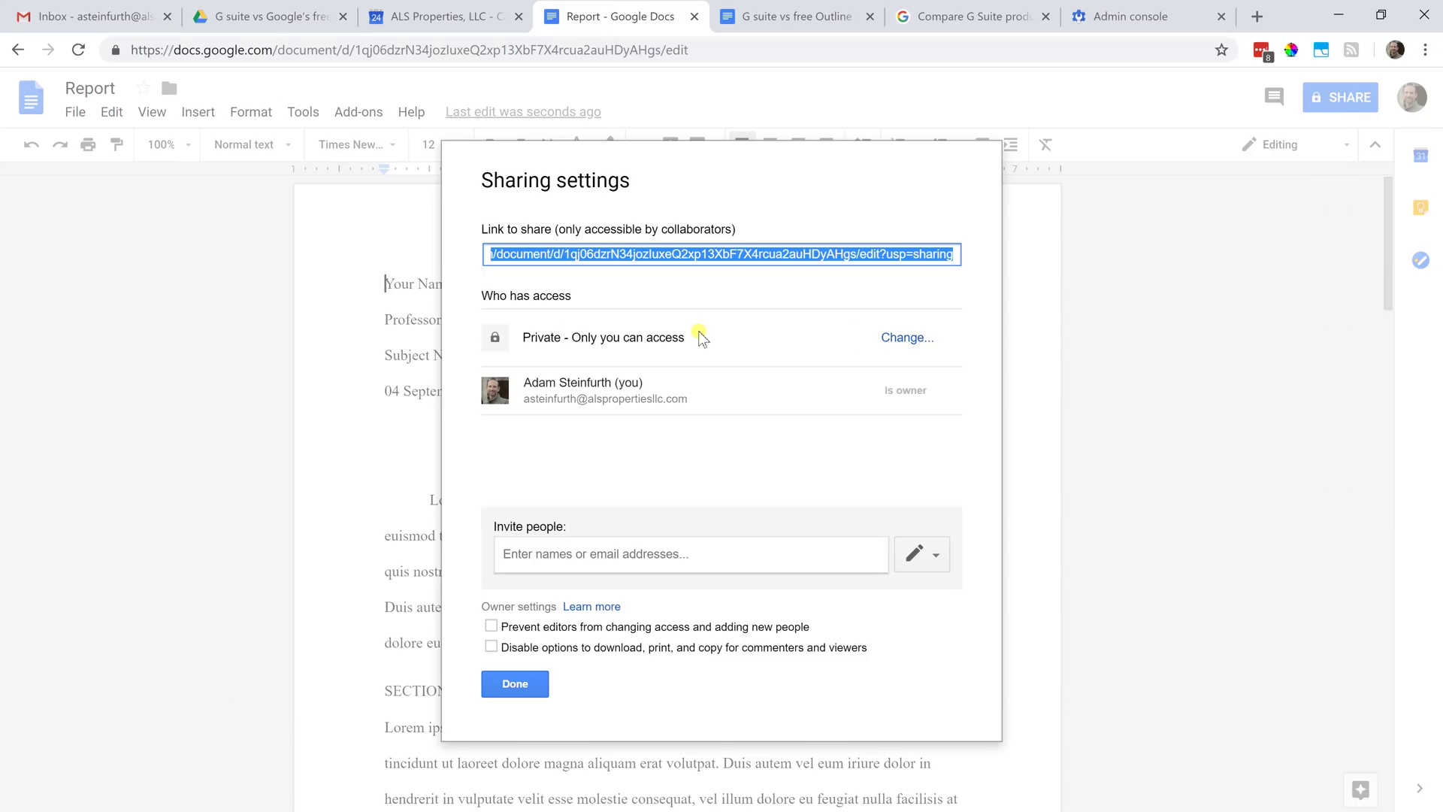
pyautogui.click(899, 337)
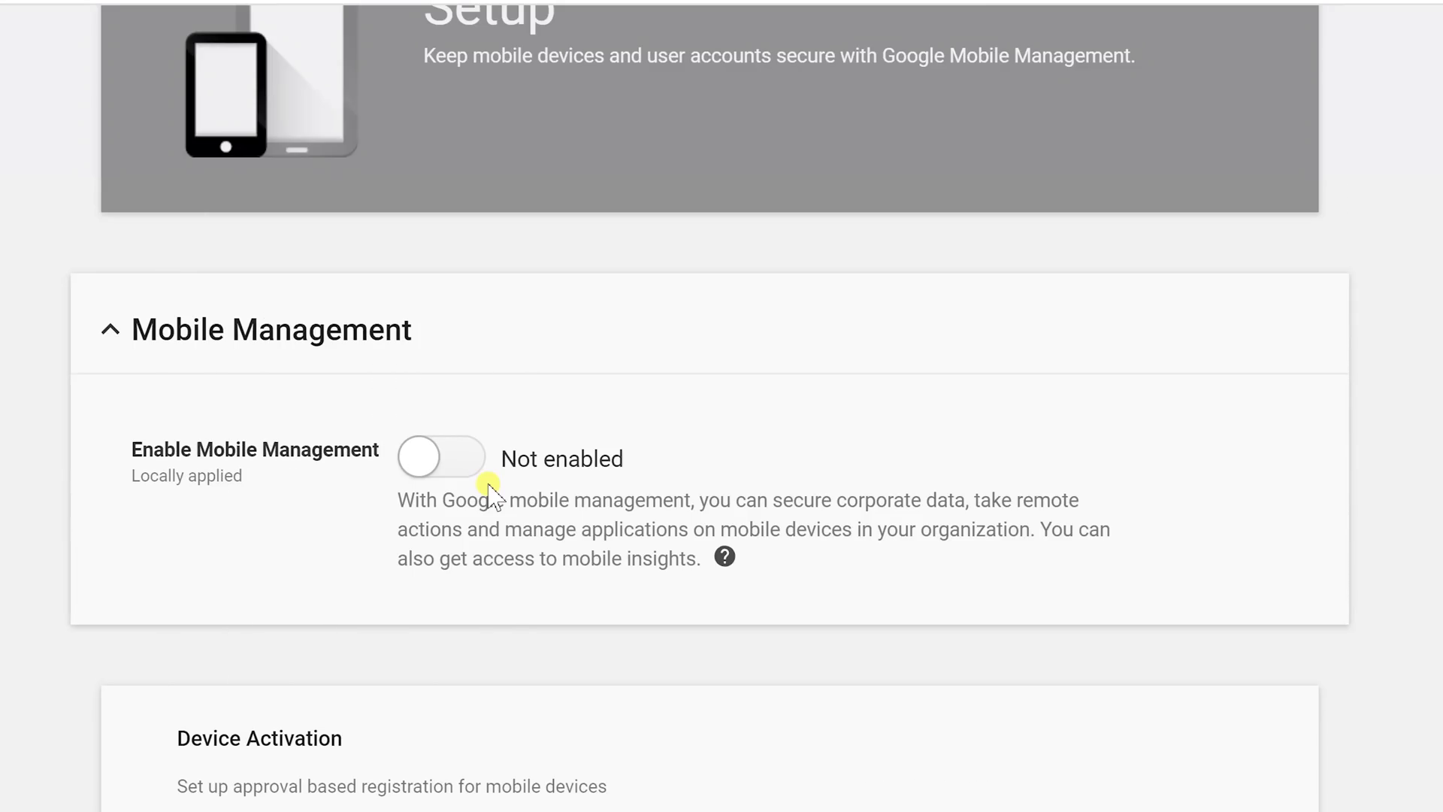
pyautogui.scroll(-1, 485, 496)
pyautogui.scroll(-3, 483, 497)
pyautogui.scroll(-2, 452, 417)
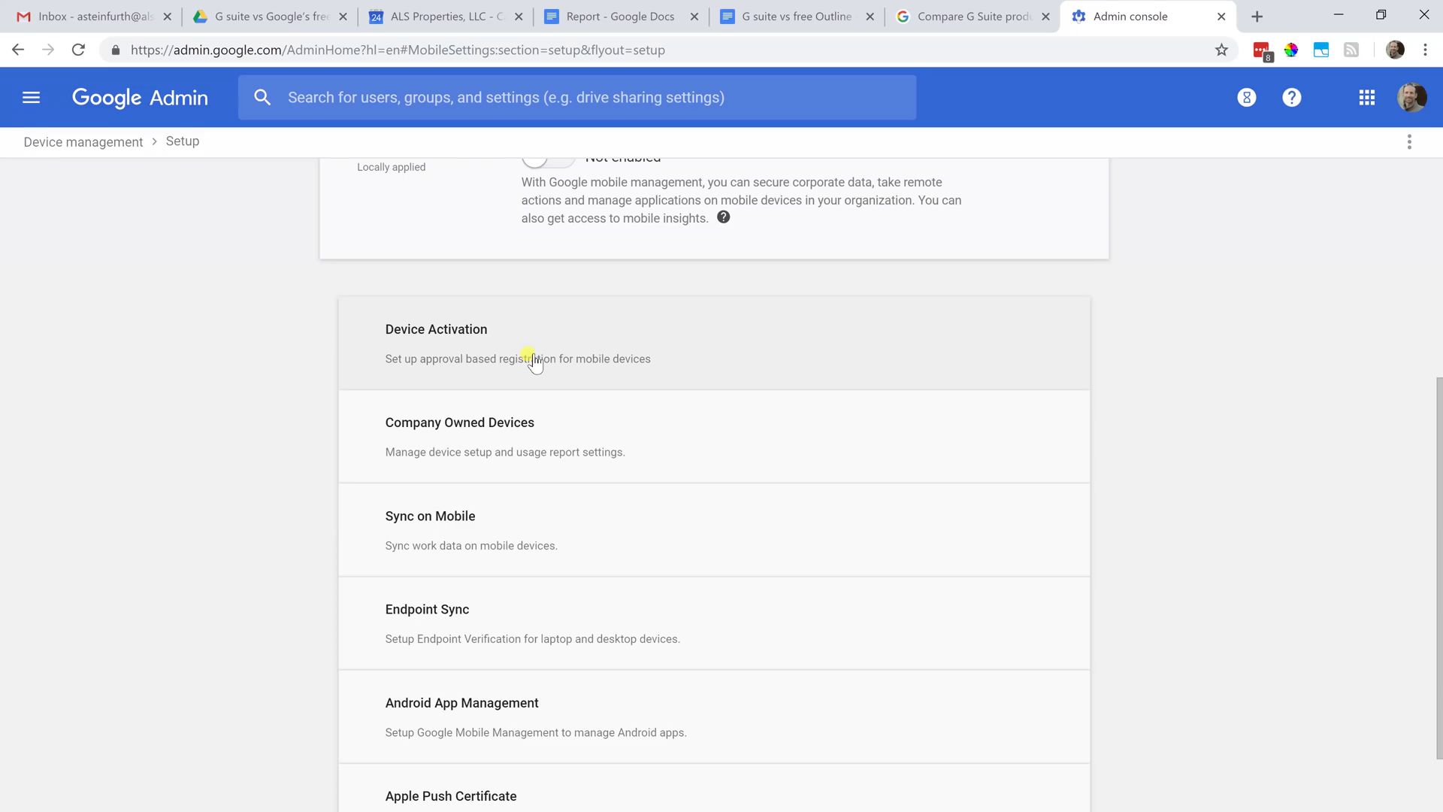
pyautogui.scroll(-1, 531, 361)
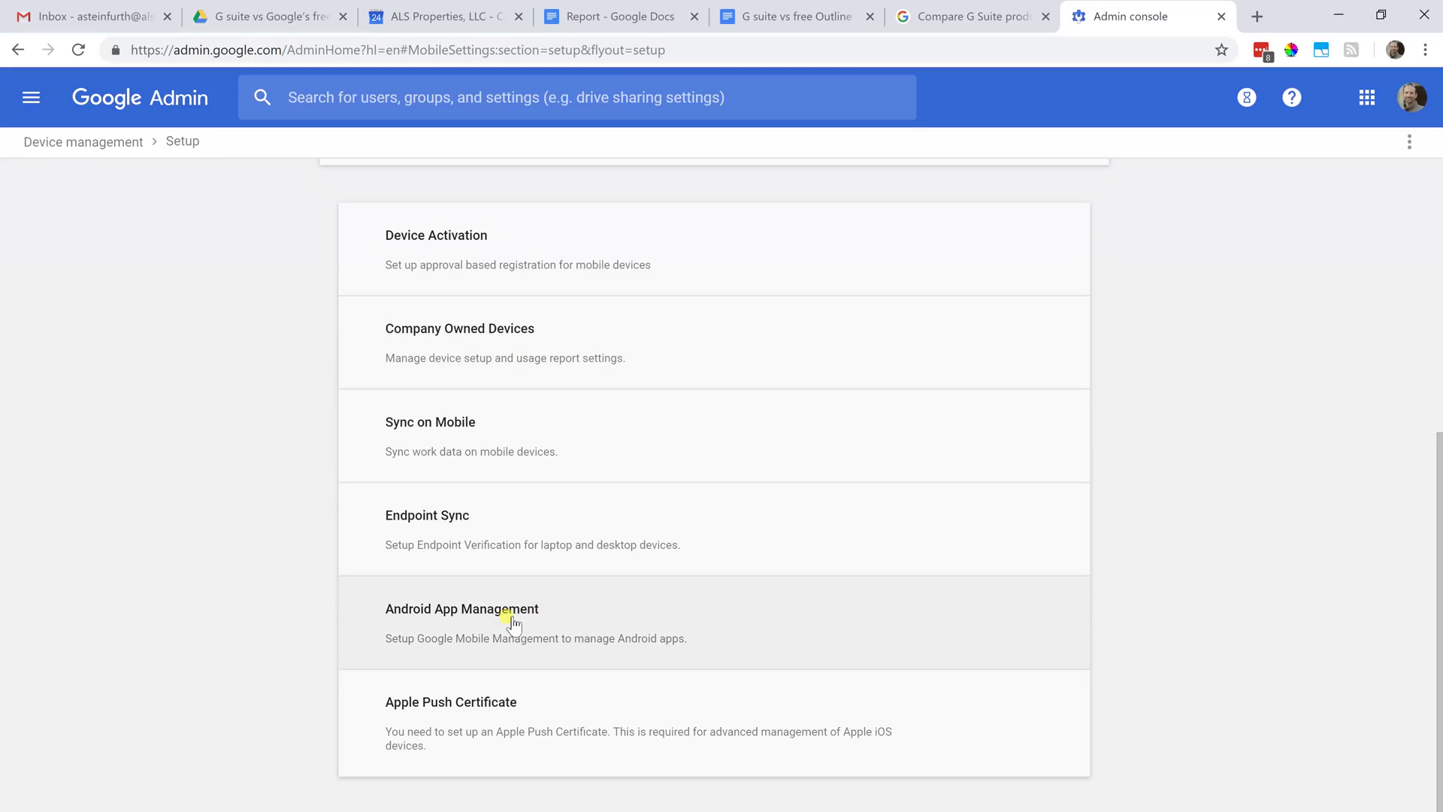
pyautogui.scroll(1, 508, 595)
pyautogui.scroll(3, 515, 557)
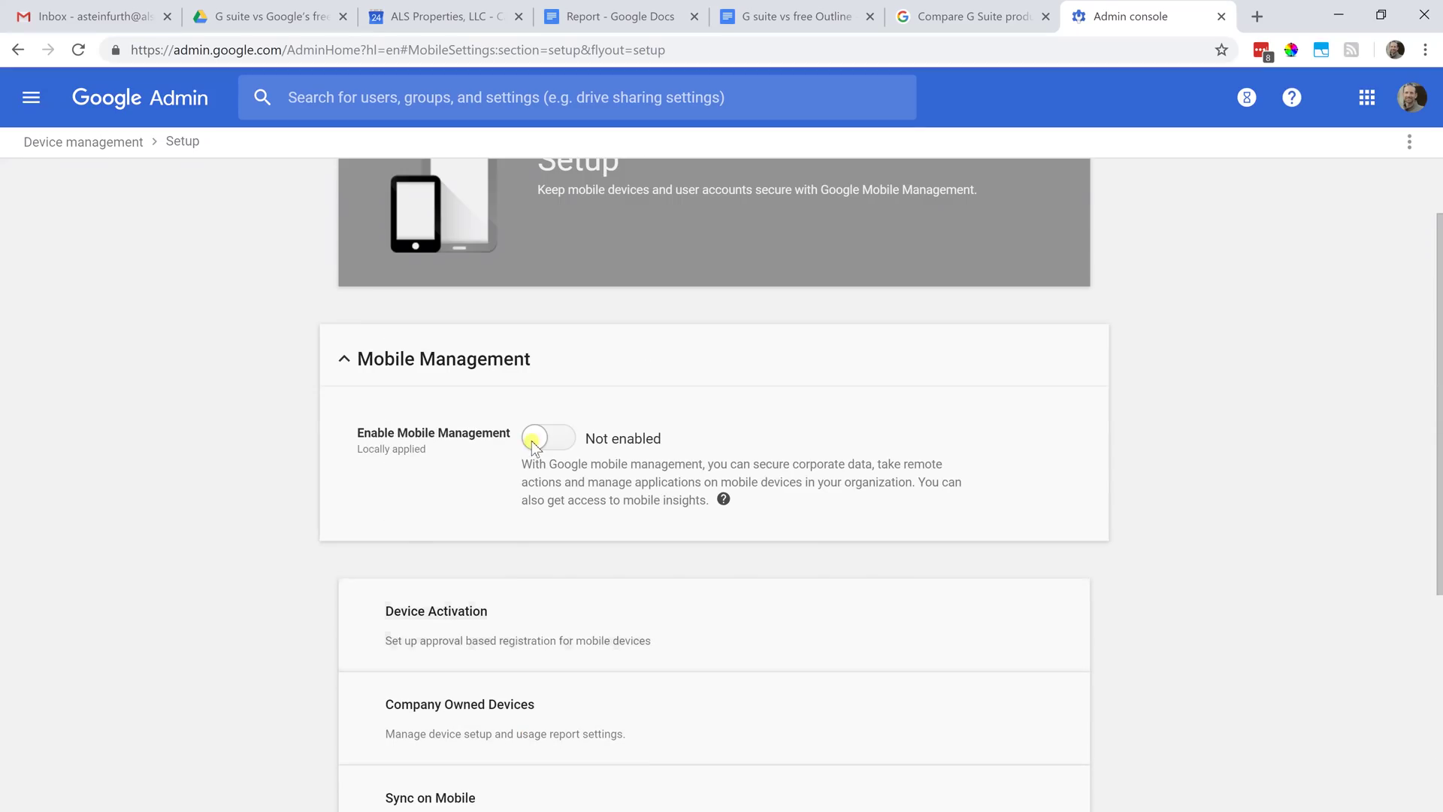
# - Go from the Admin console home to the organization's Security settings page
pyautogui.click(144, 99)
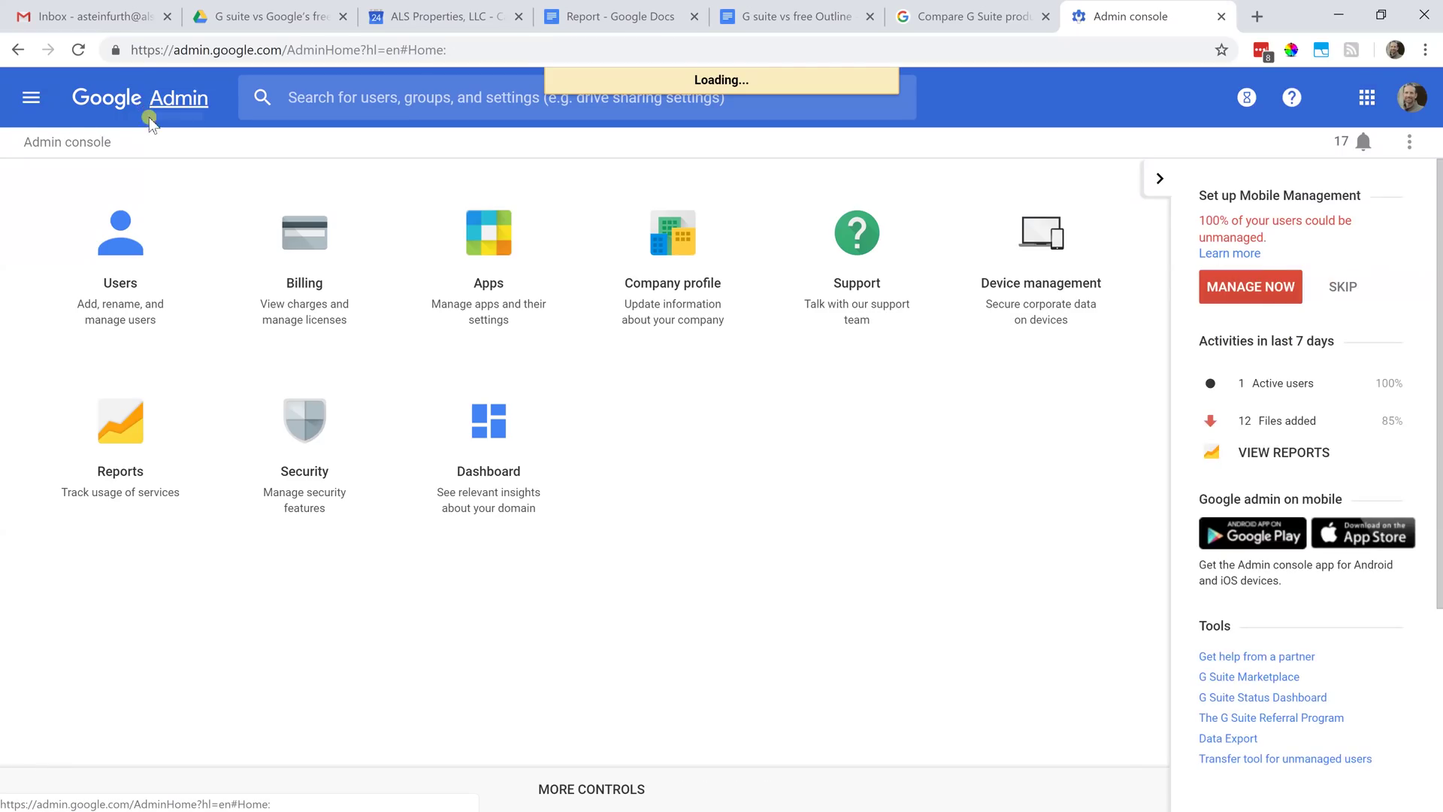
pyautogui.click(282, 416)
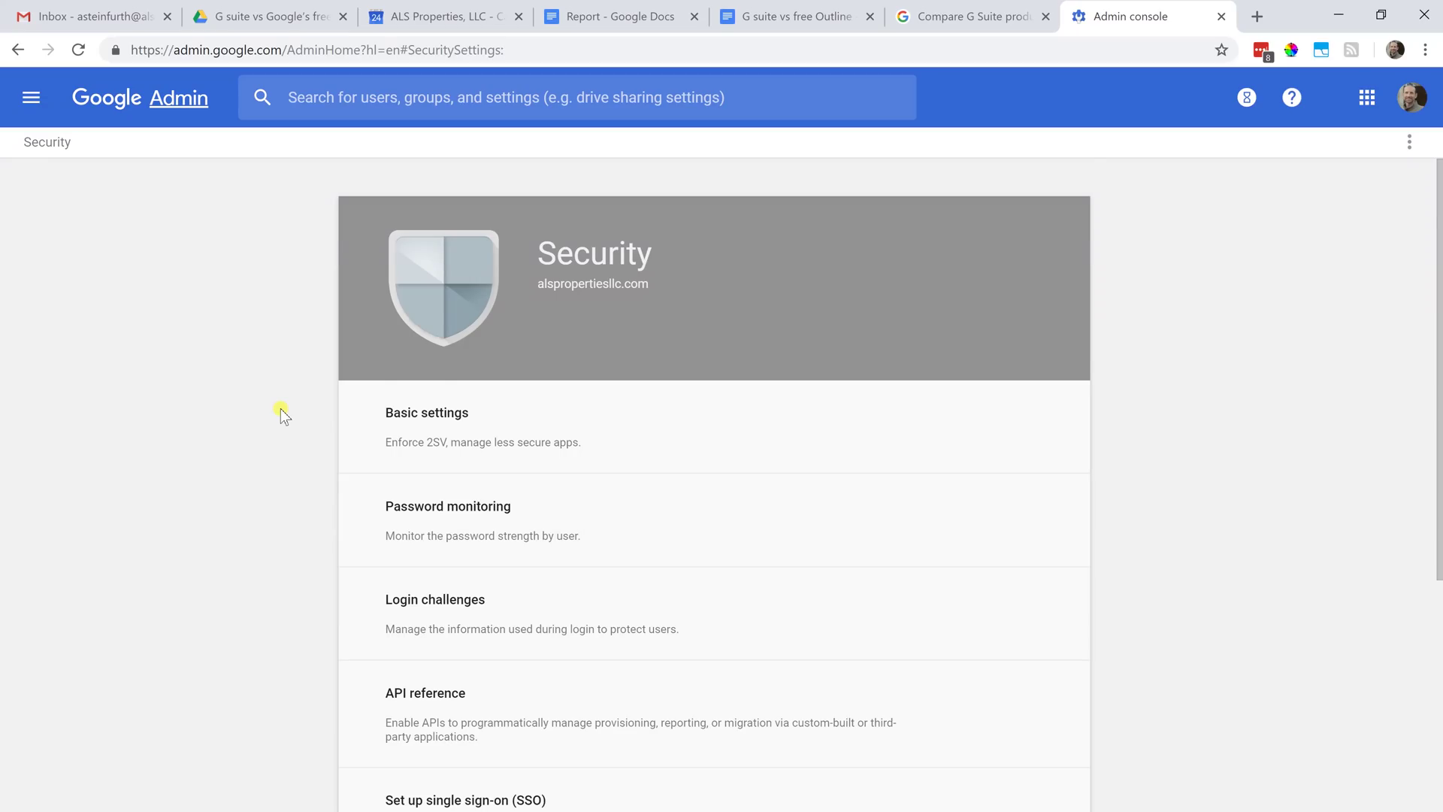
pyautogui.scroll(-1, 281, 408)
pyautogui.scroll(-1, 281, 409)
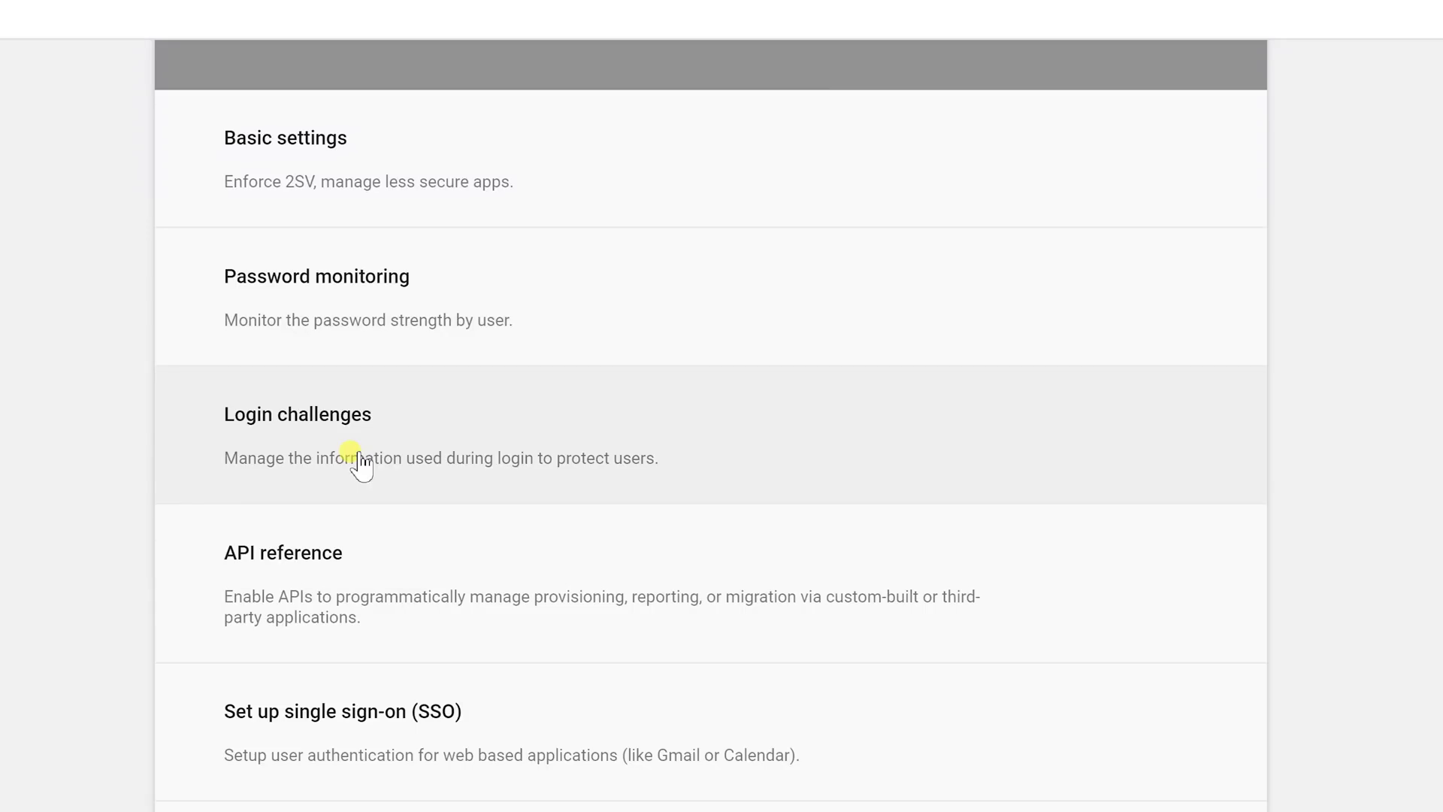
pyautogui.scroll(-1, 313, 584)
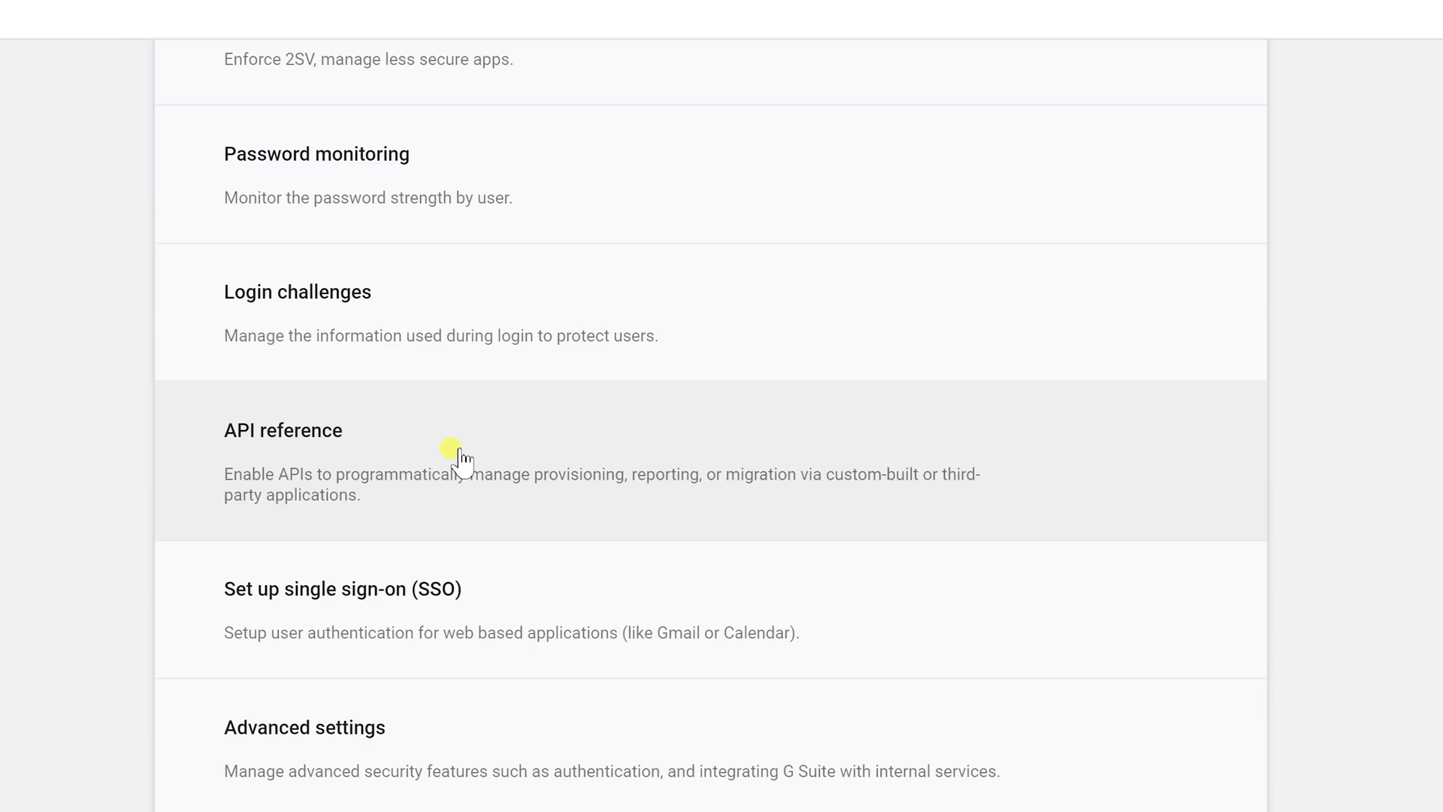
pyautogui.scroll(3, 459, 457)
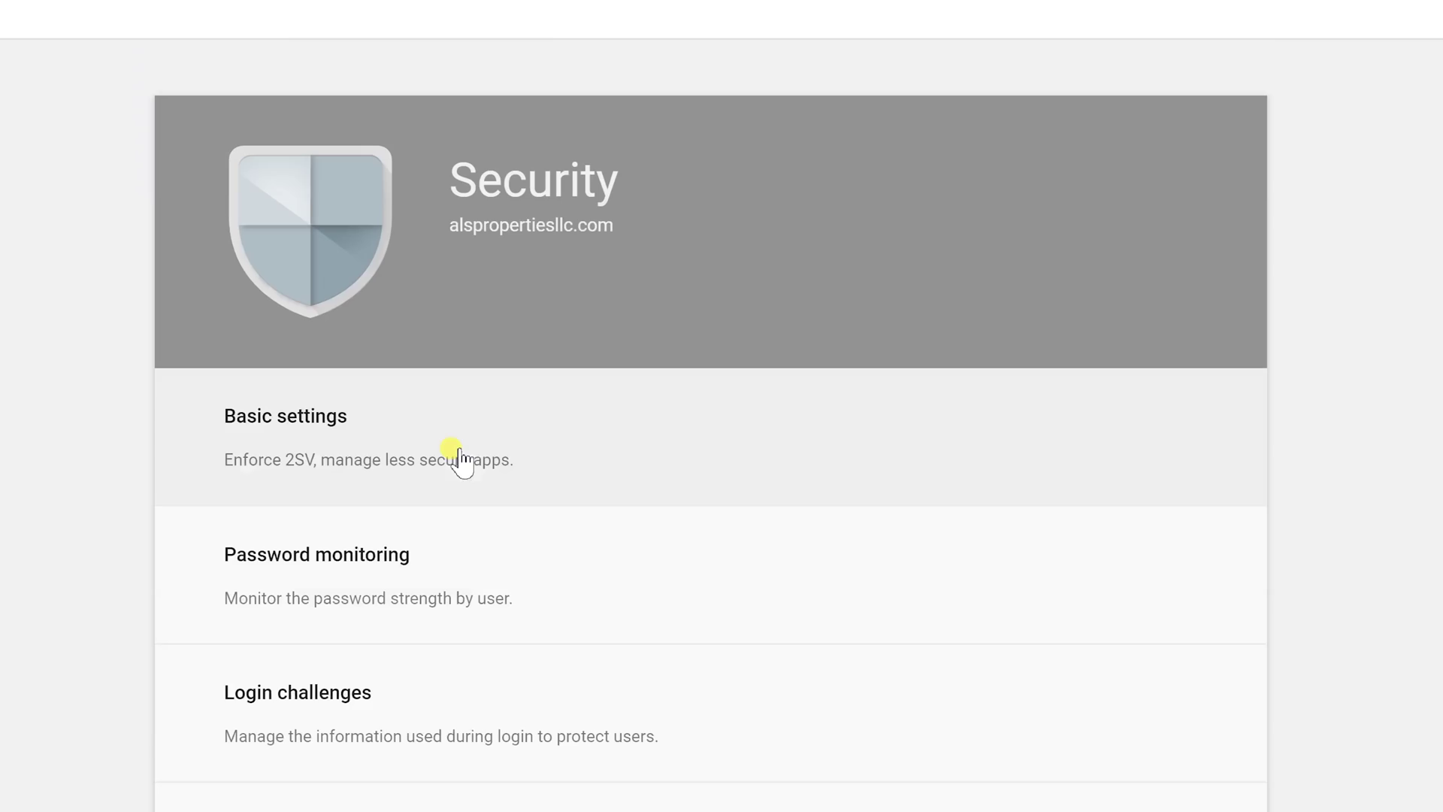